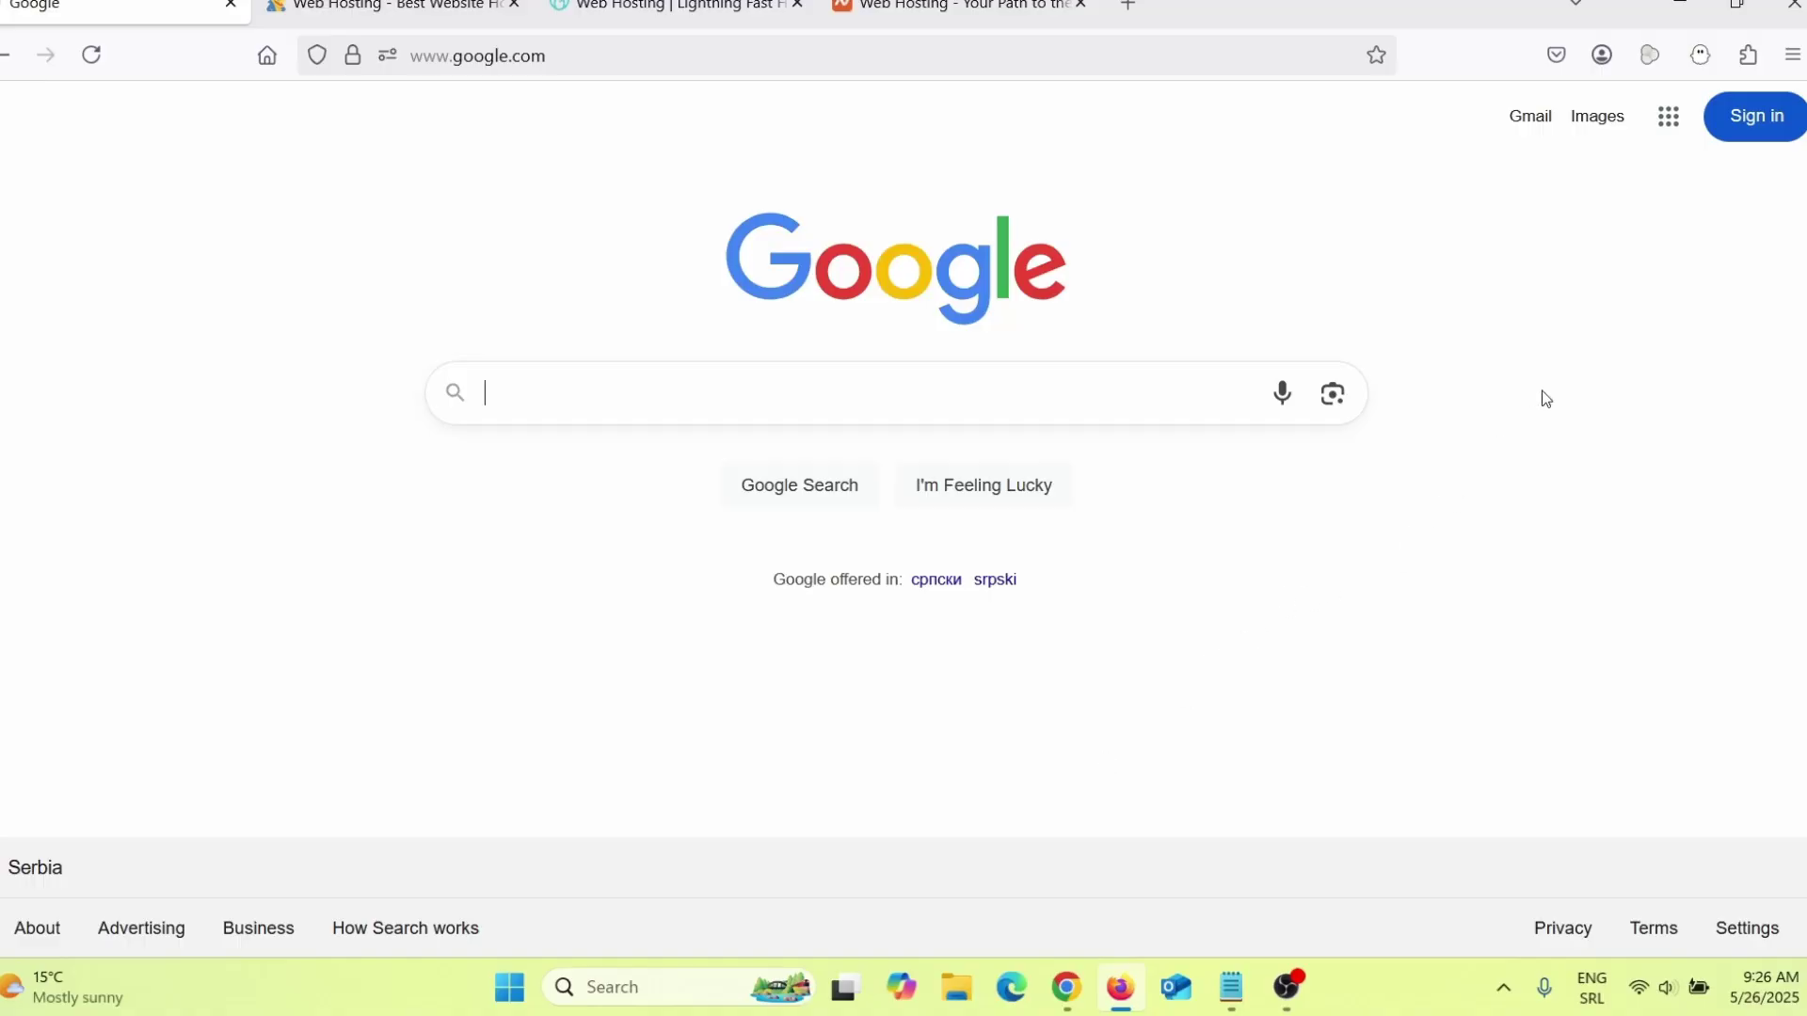
Show the Google apps grid from the top right of the Google homepage
left_click(1669, 117)
Open Blogger from the Google apps list
scroll(1588, 452, "down", 5)
scroll(1586, 473, "down", 2)
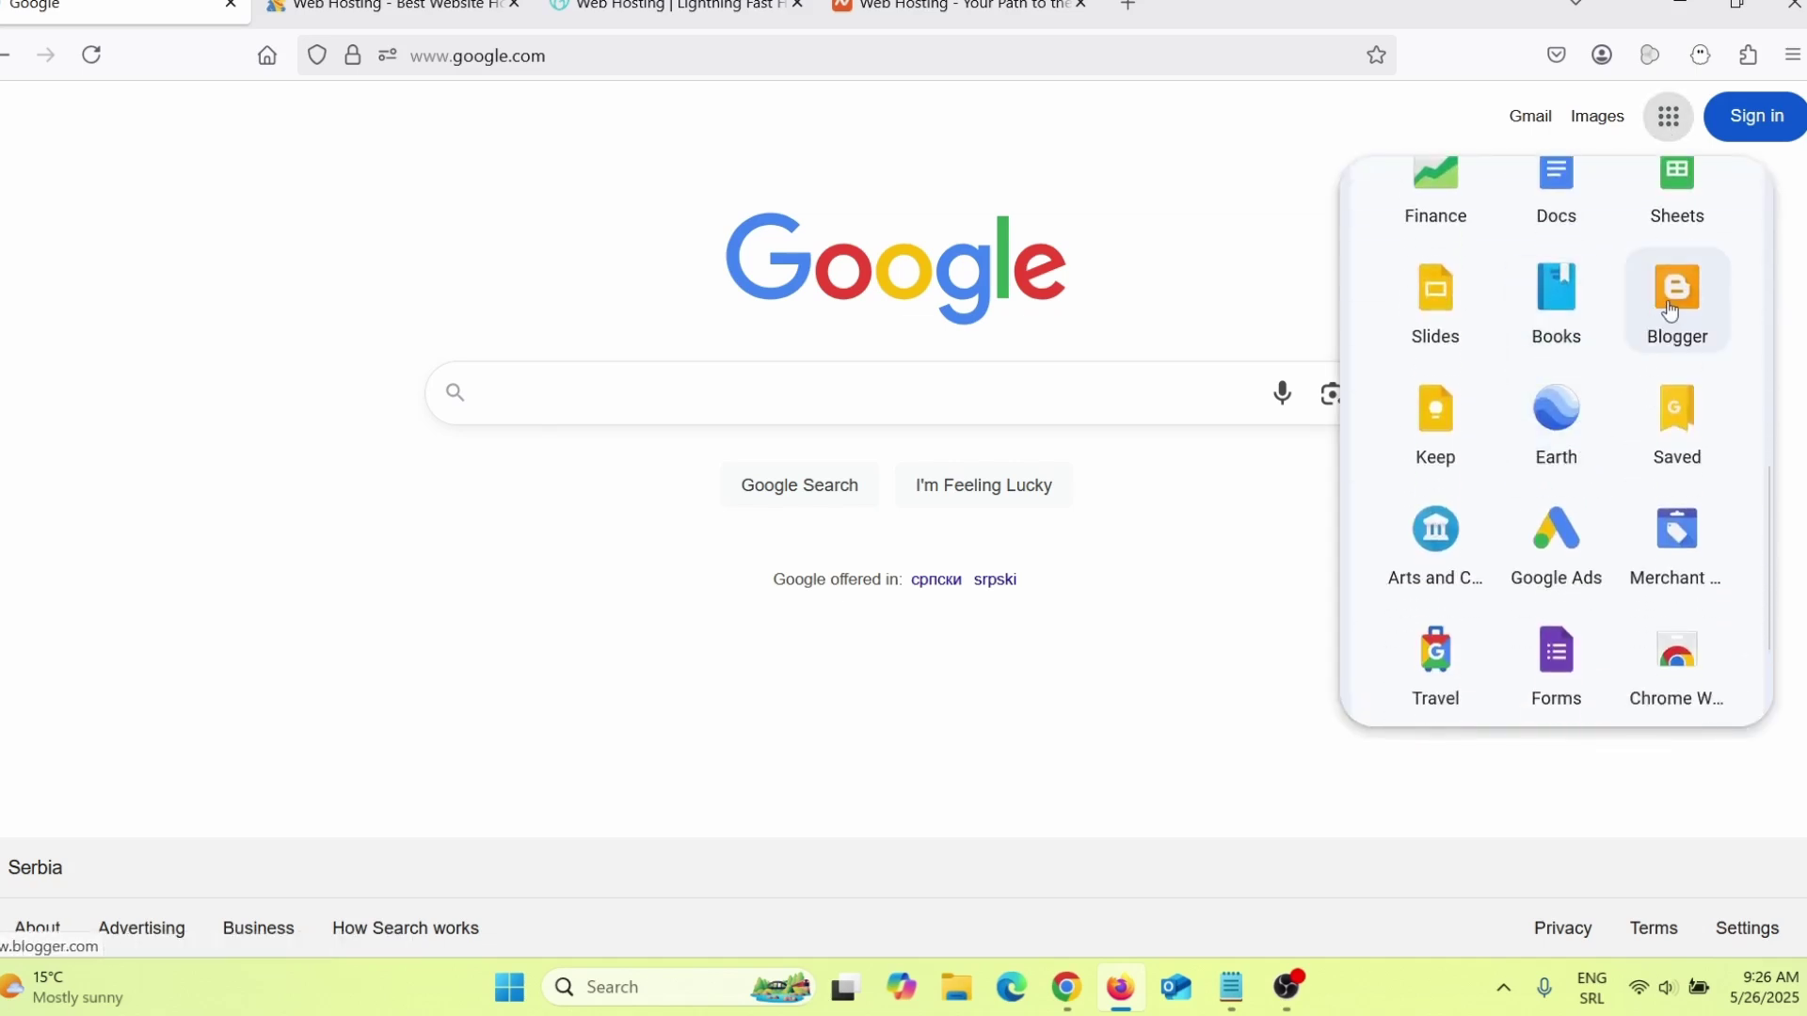
left_click(1684, 309)
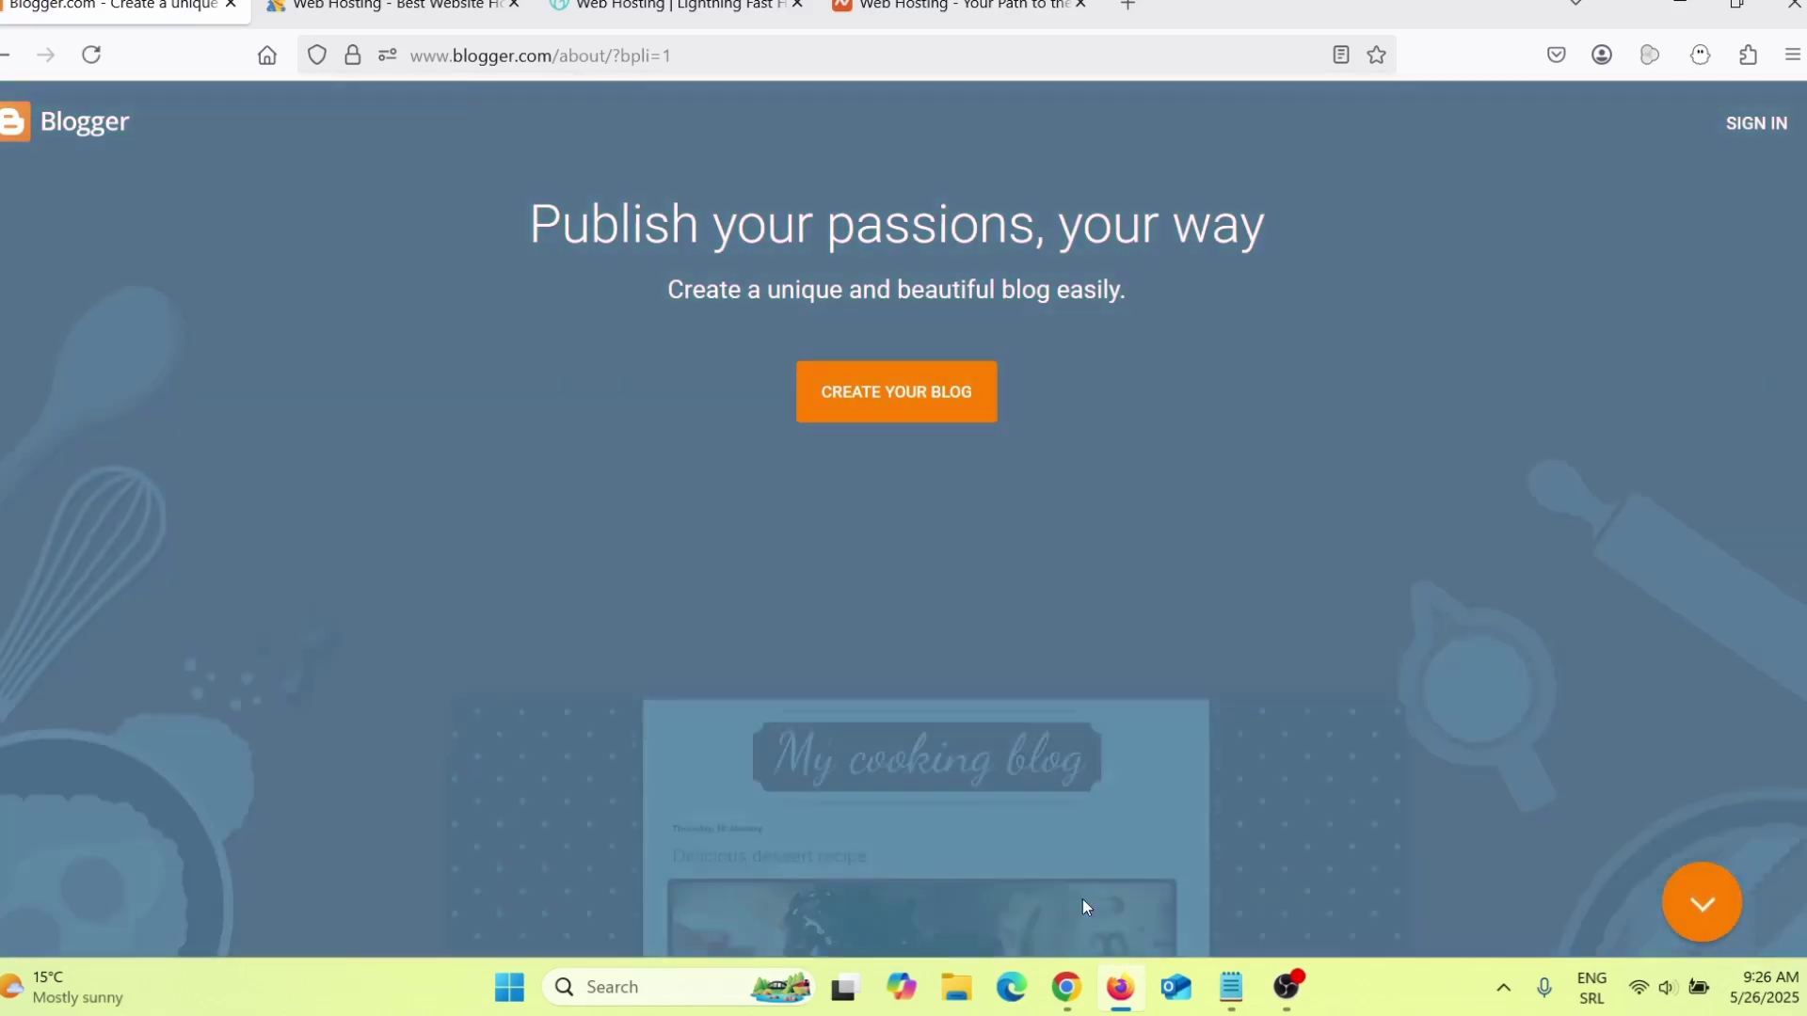
Return to Firefox and move through the HostGator tab to GoDaddy's Web Hosting page
left_click(1066, 987)
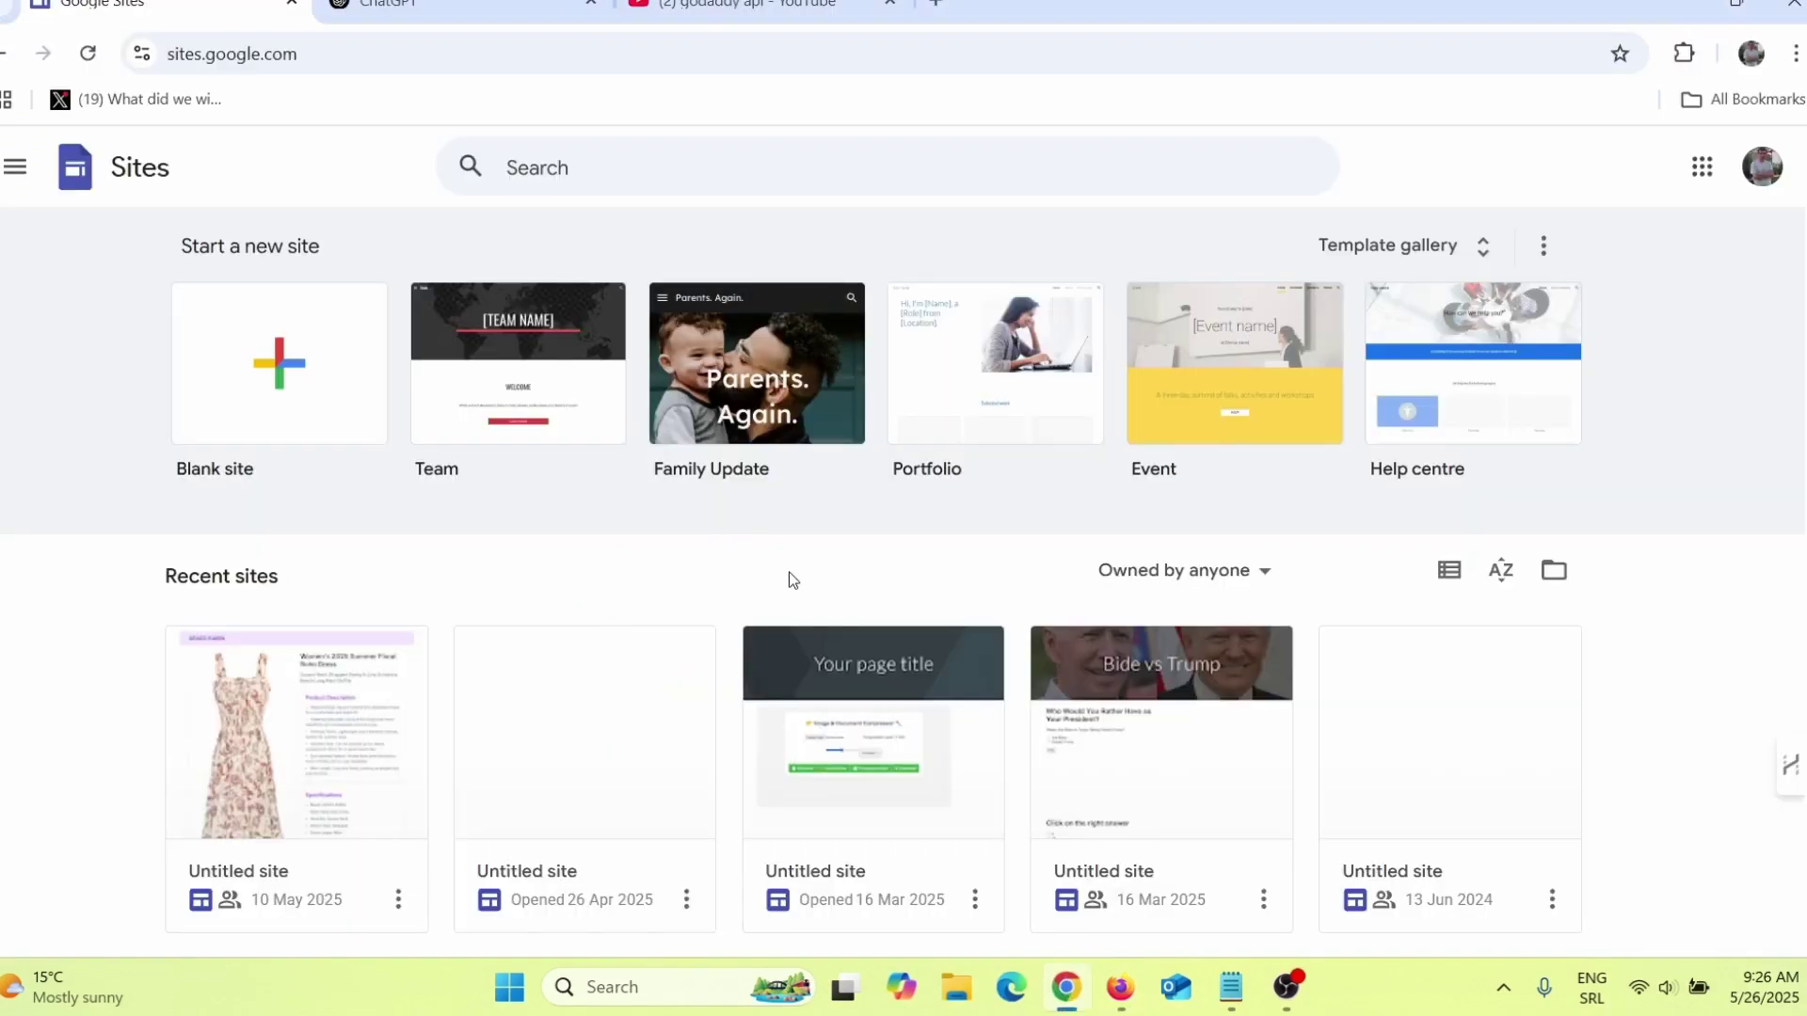
left_click(1125, 976)
left_click(383, 16)
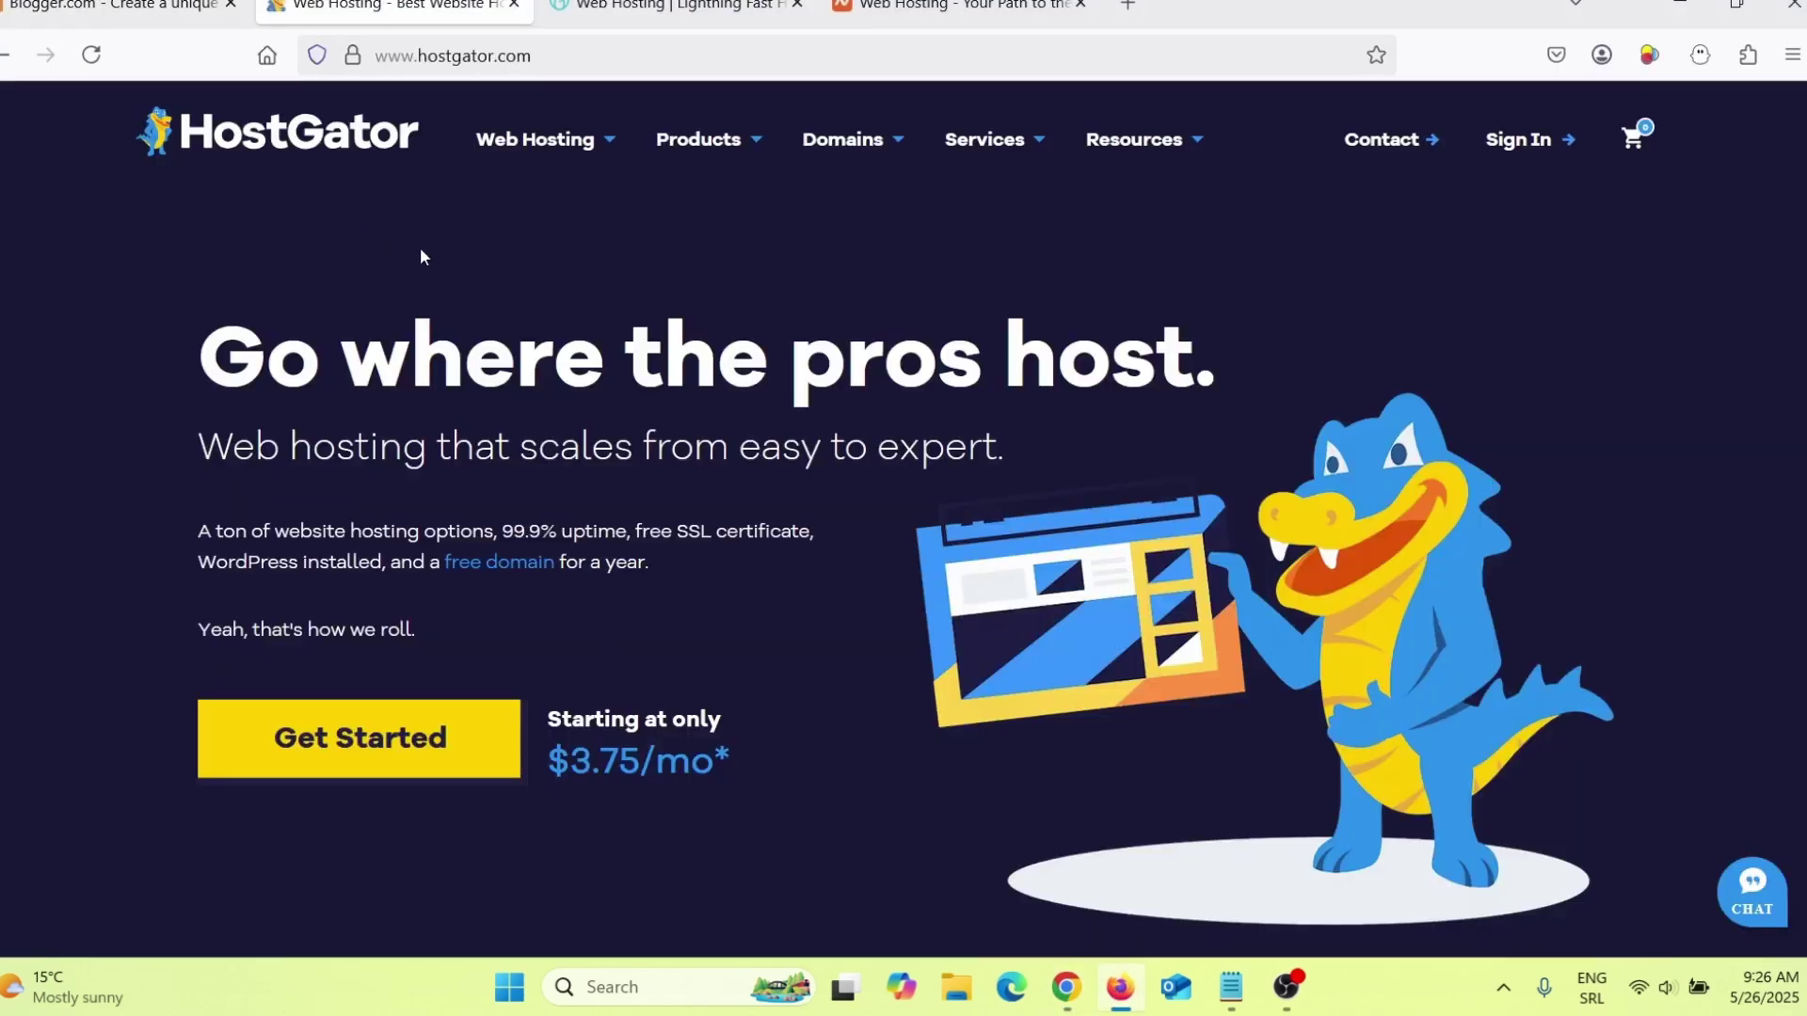
left_click(664, 8)
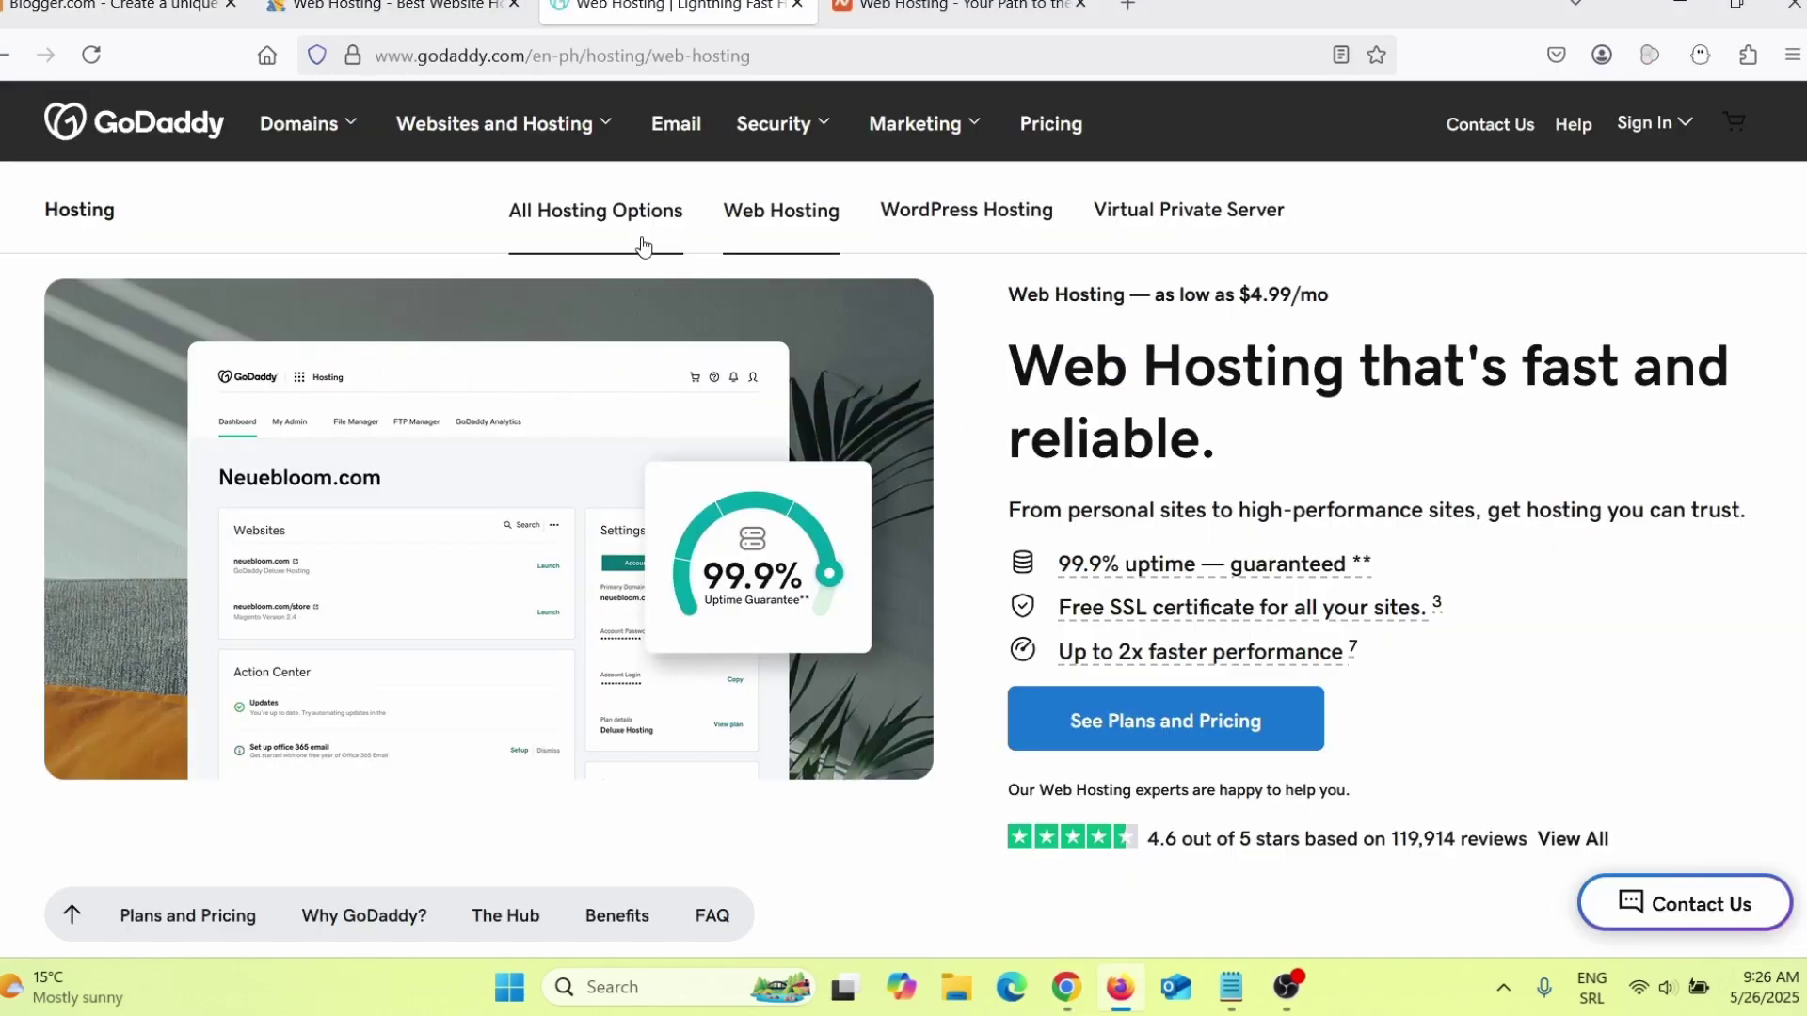
Switch to the Namecheap hosting tab
left_click(929, 10)
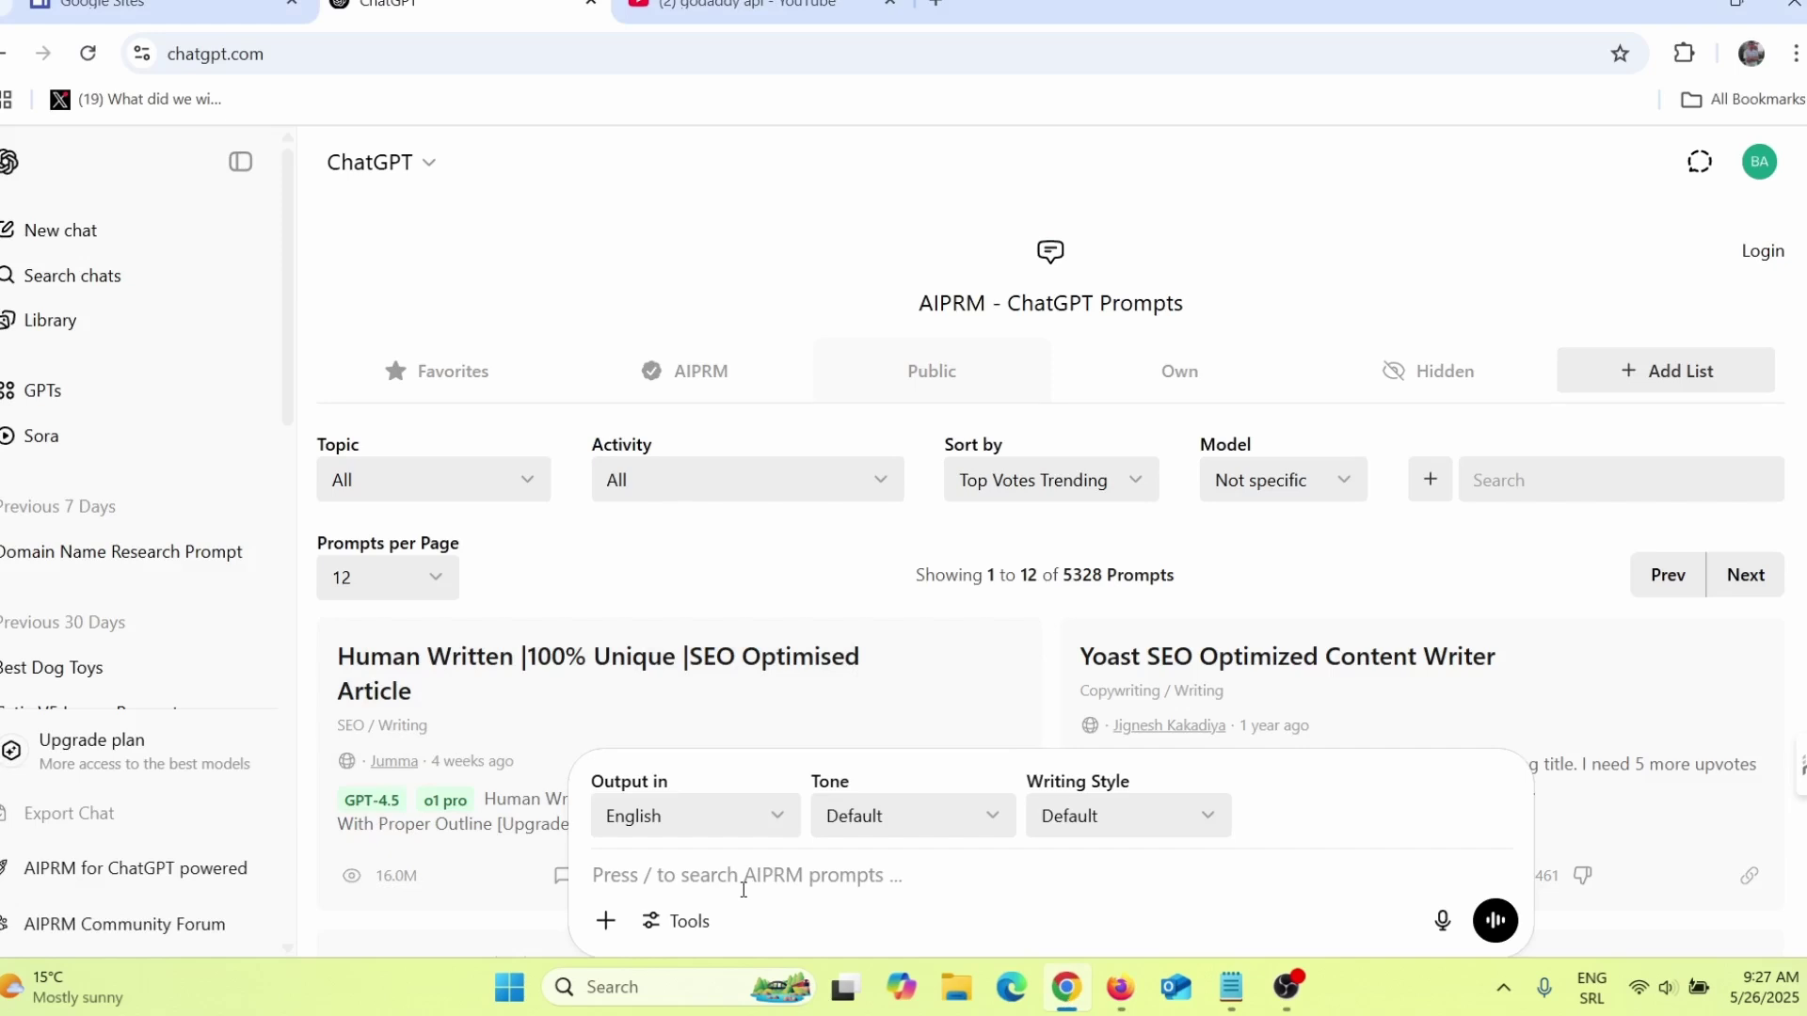
Ask ChatGPT for a domain name research website prompt and select the prompt it returns
type("give me prompt for domain name research website")
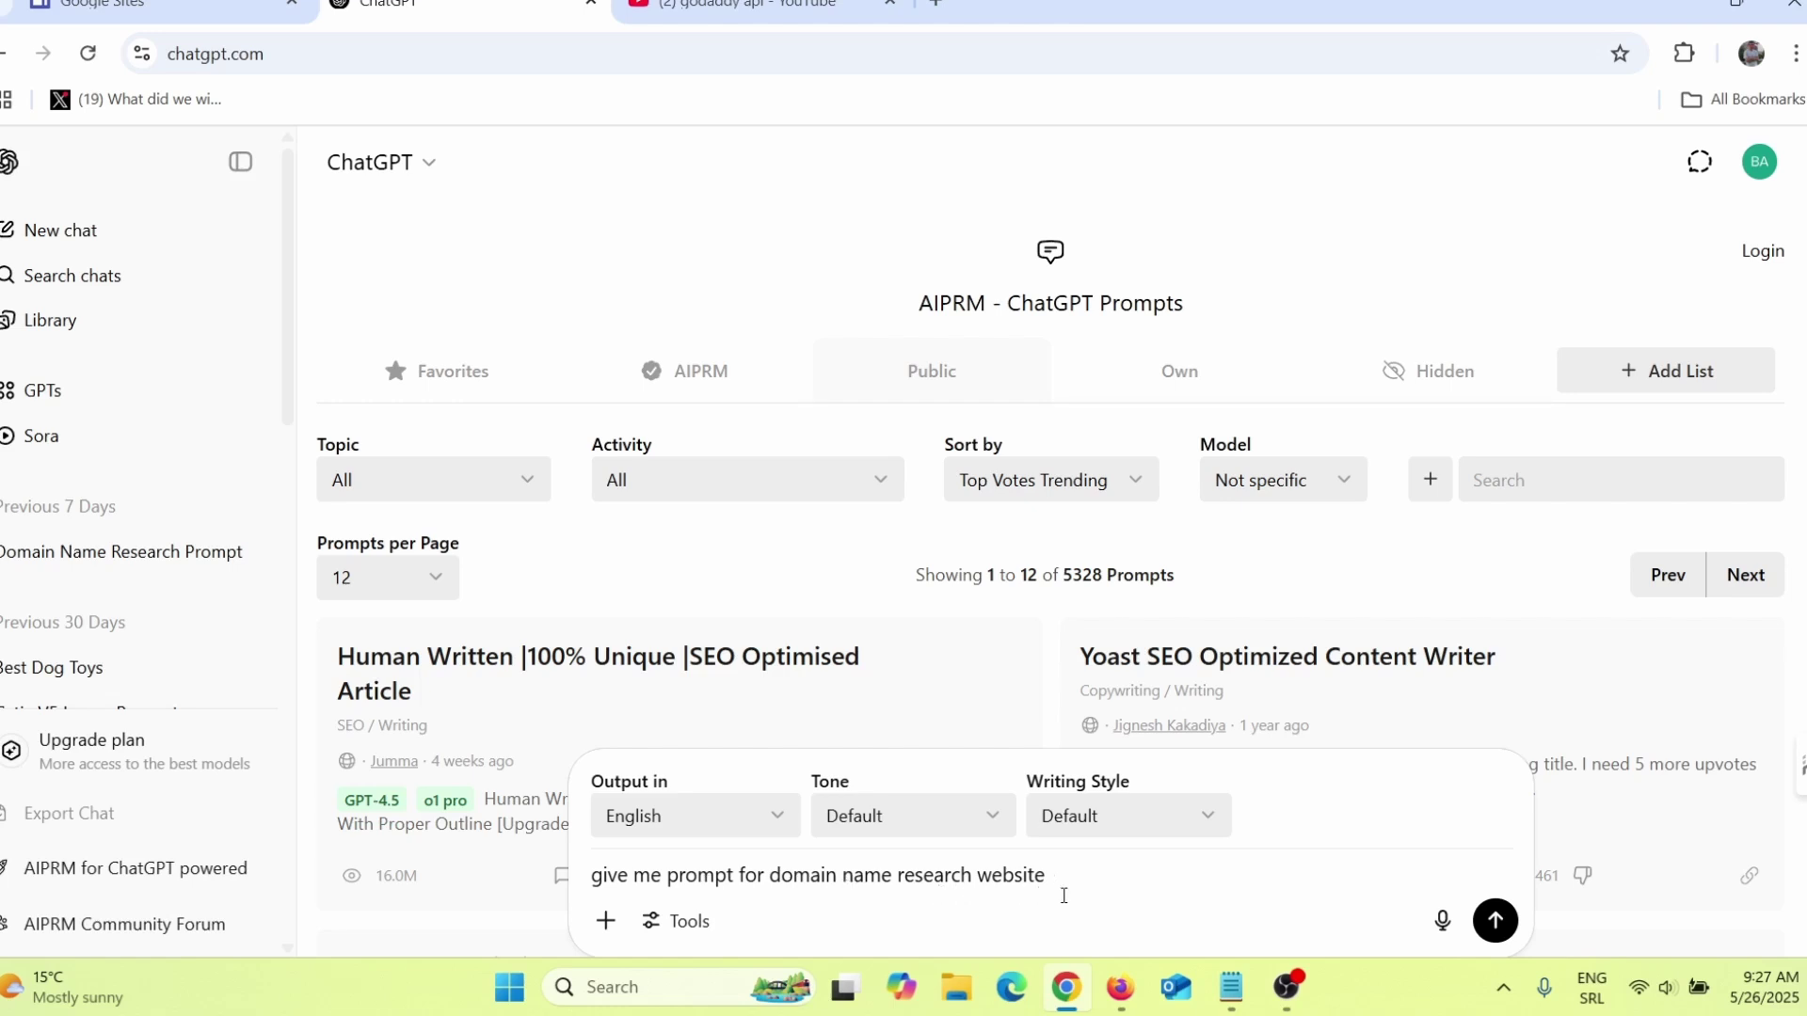
key("Return")
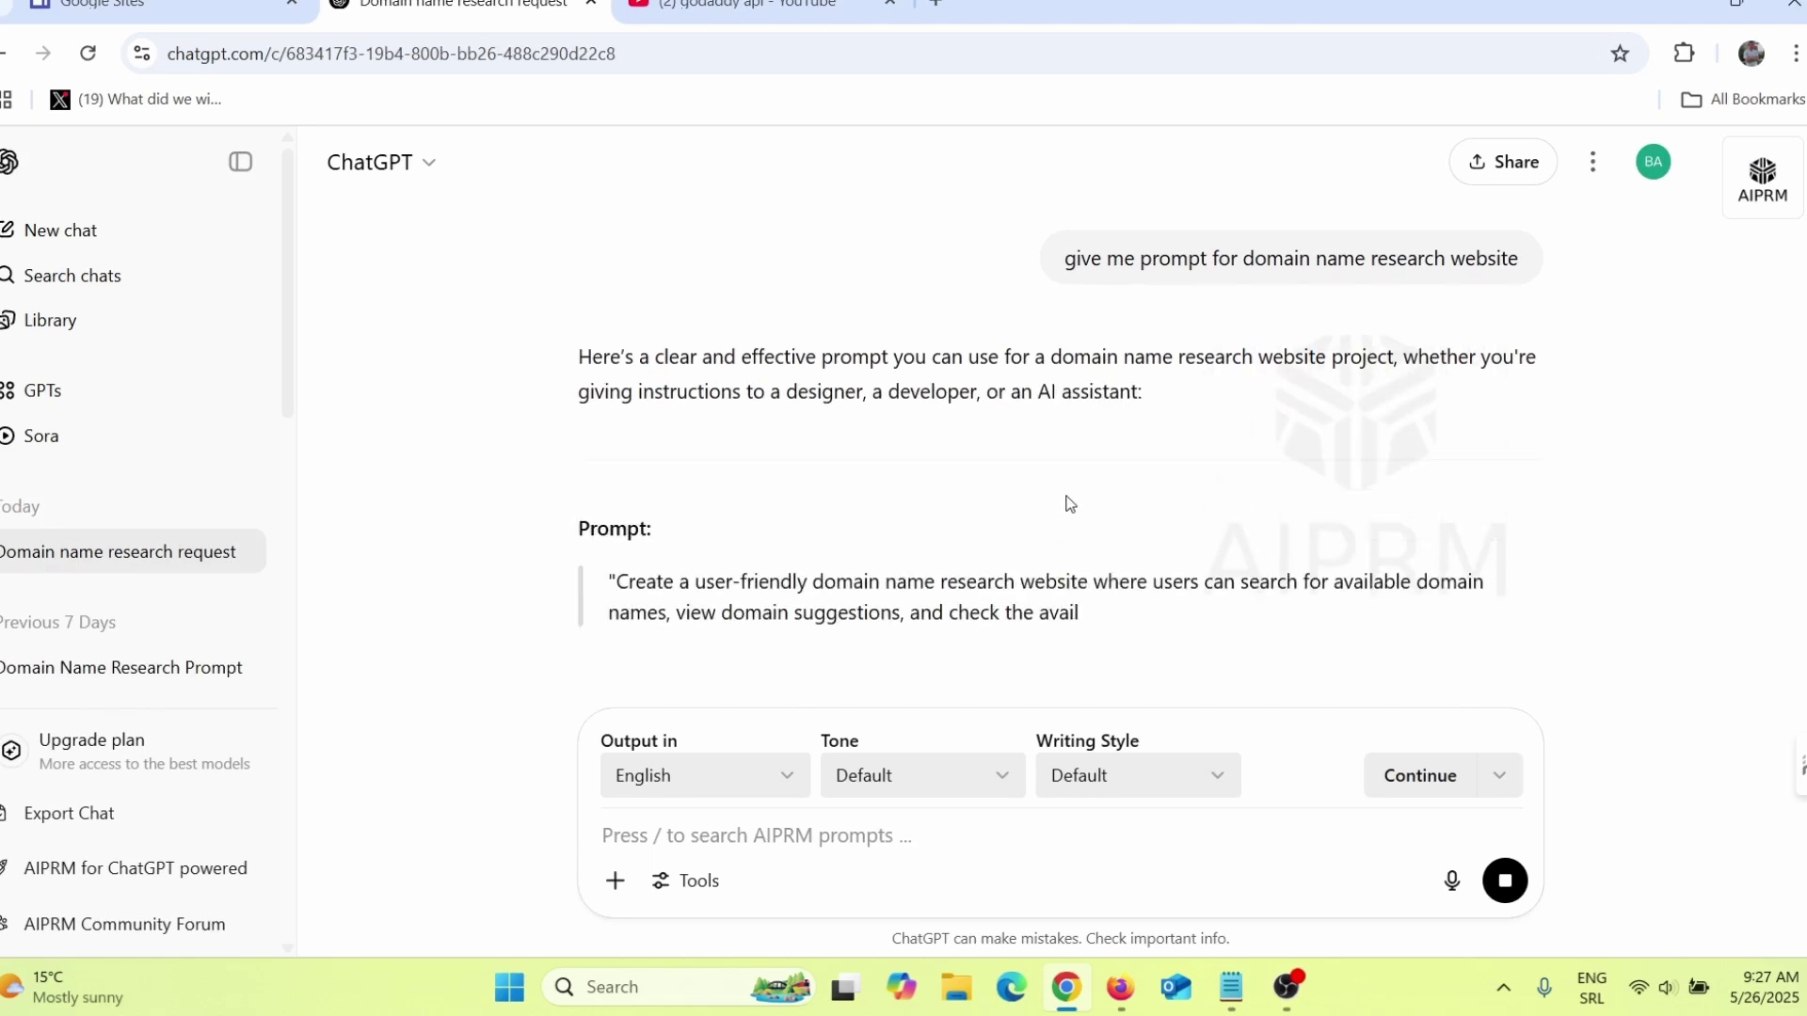
scroll(950, 535, "down", 3)
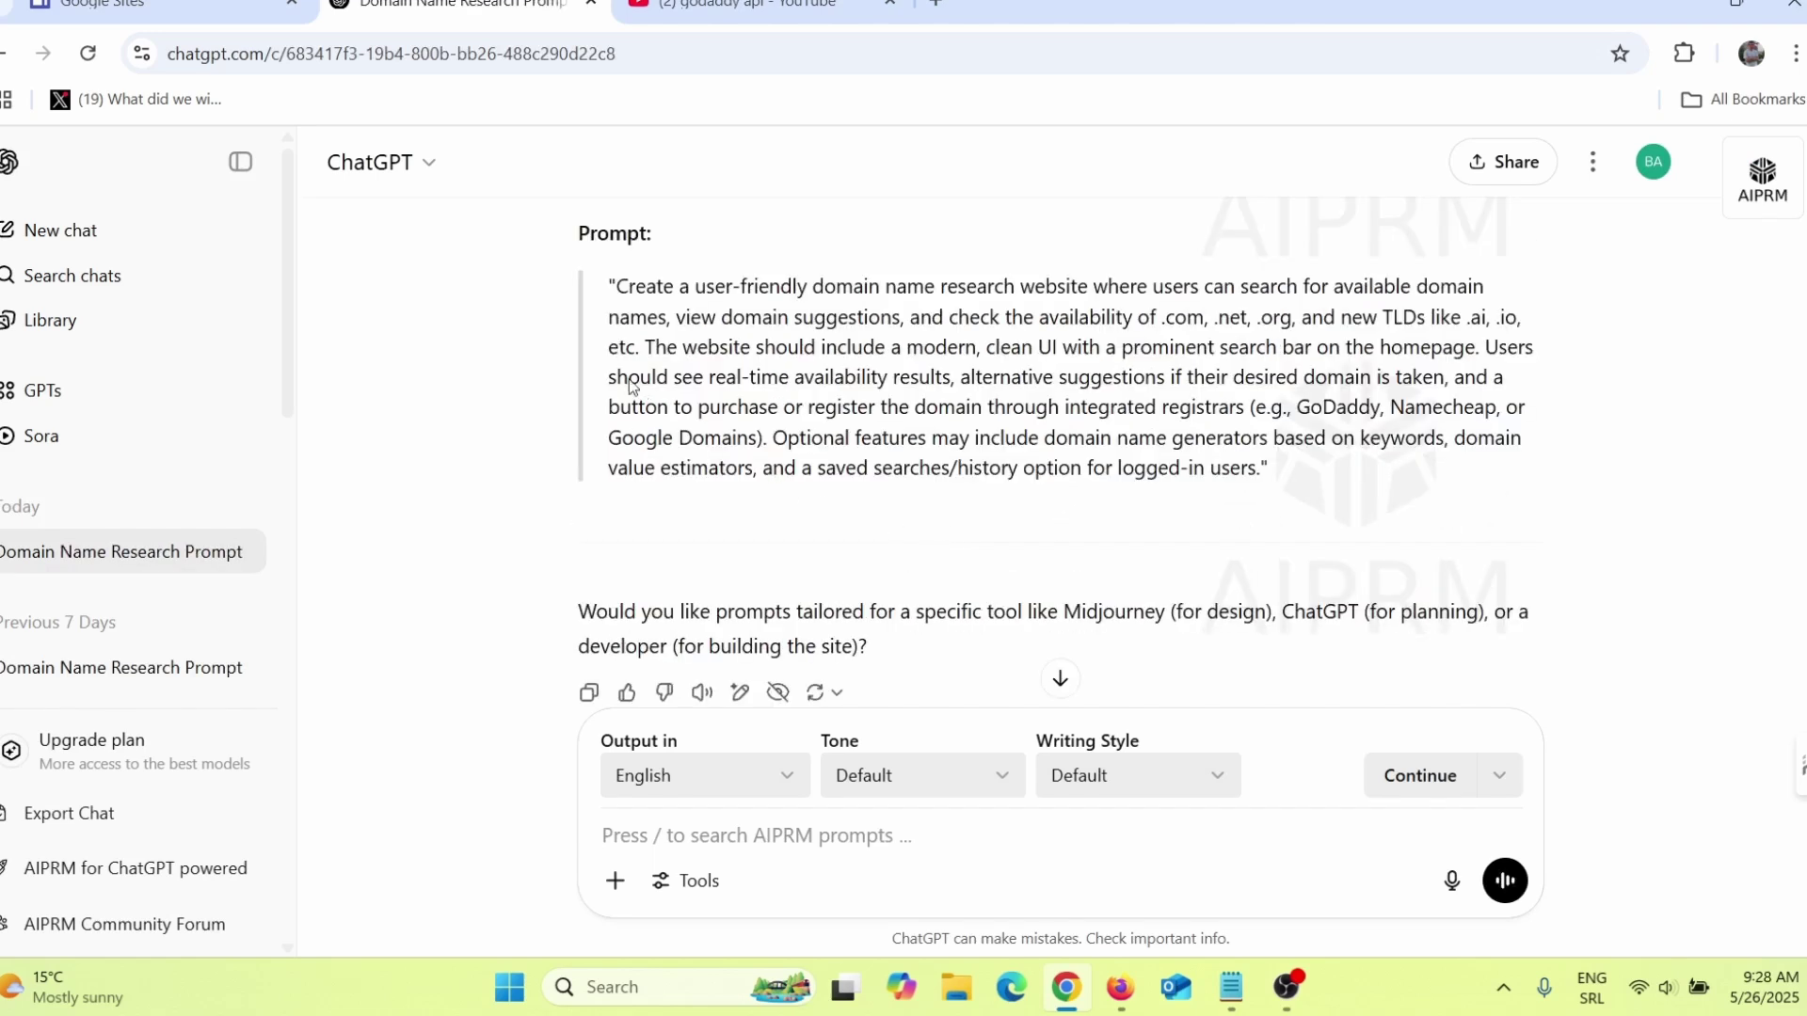
left_click_drag(622, 287, 1396, 503)
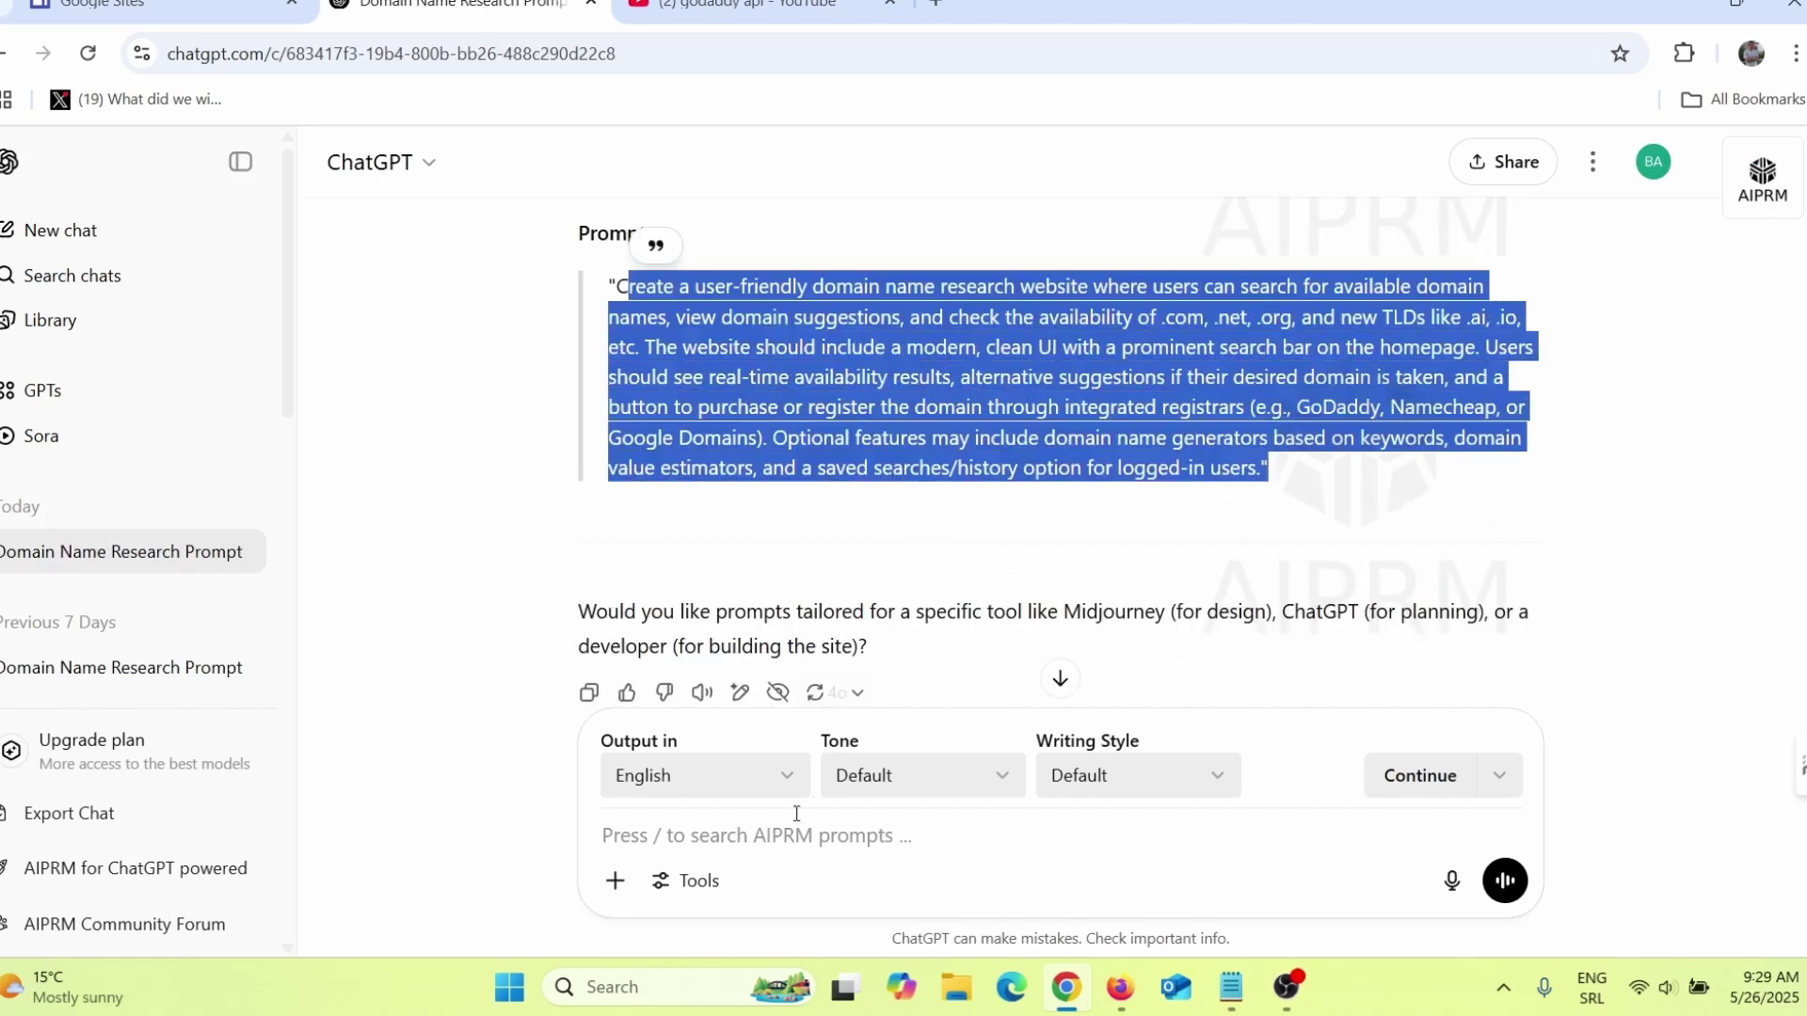
Send the copied domain research prompt with 'html' added to get the 55-line Domain Search Site
left_click(791, 842)
key("ctrl+v")
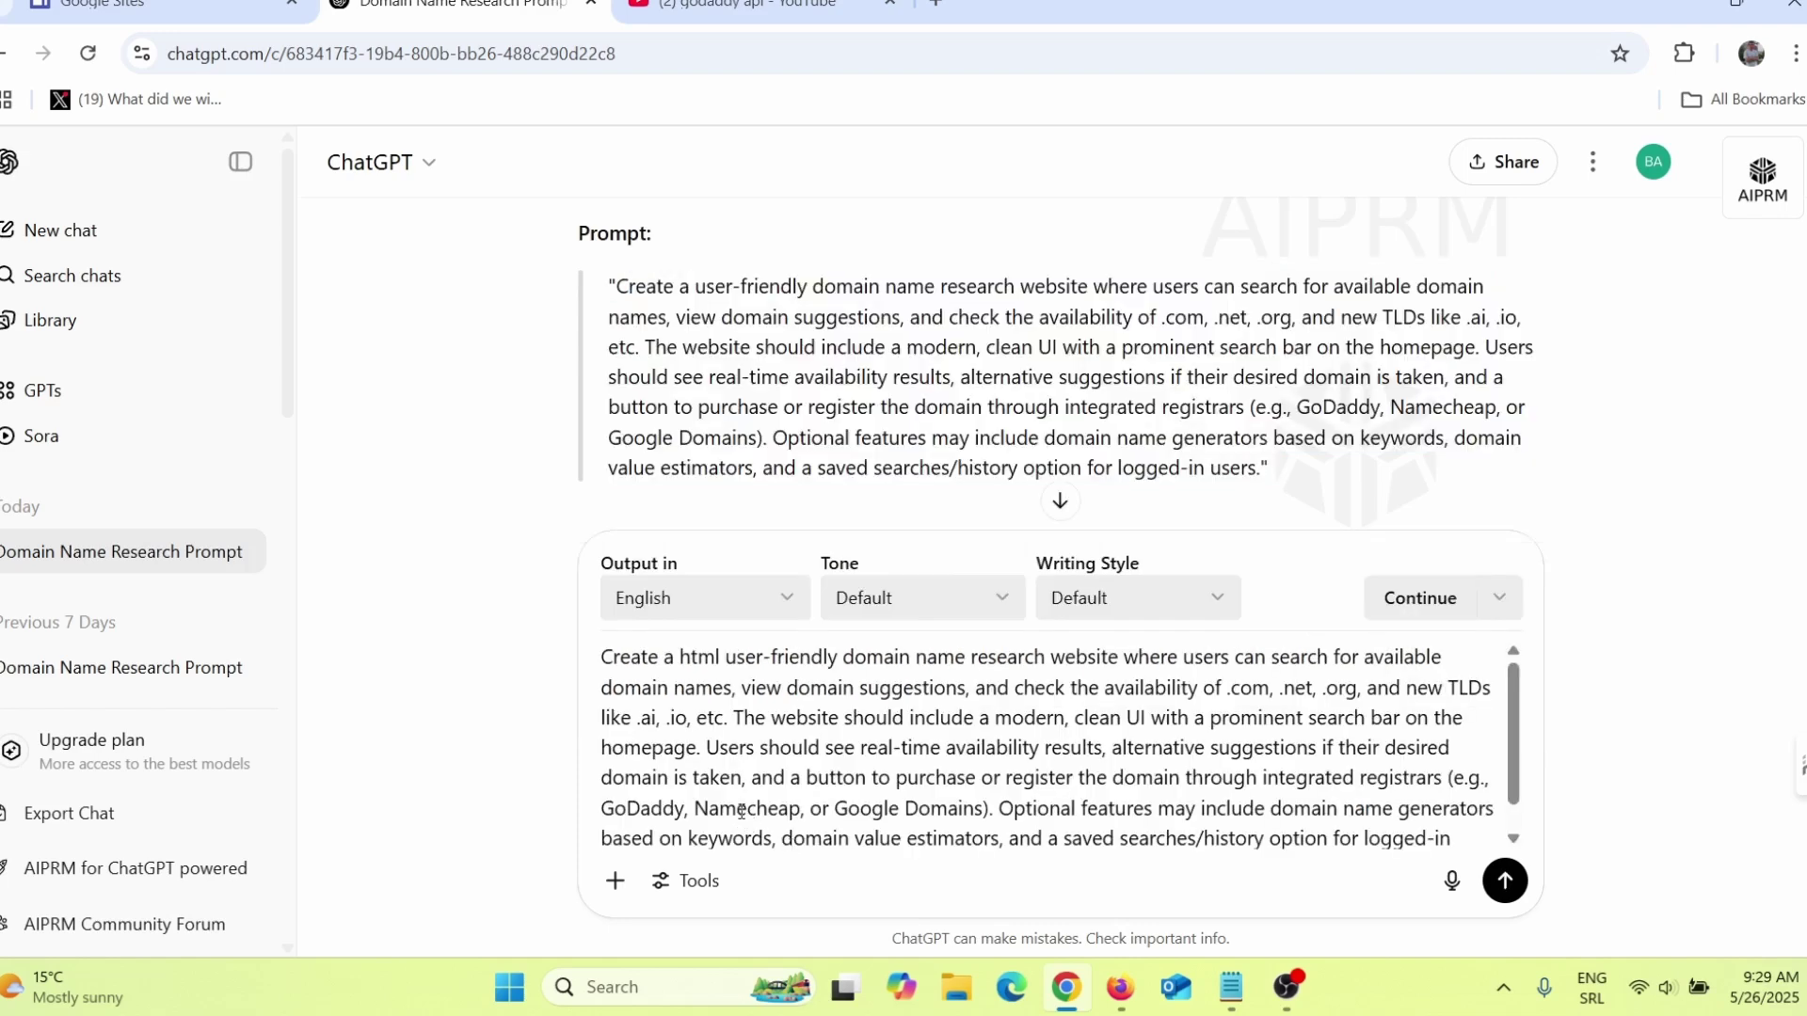
left_click_drag(683, 662, 708, 665)
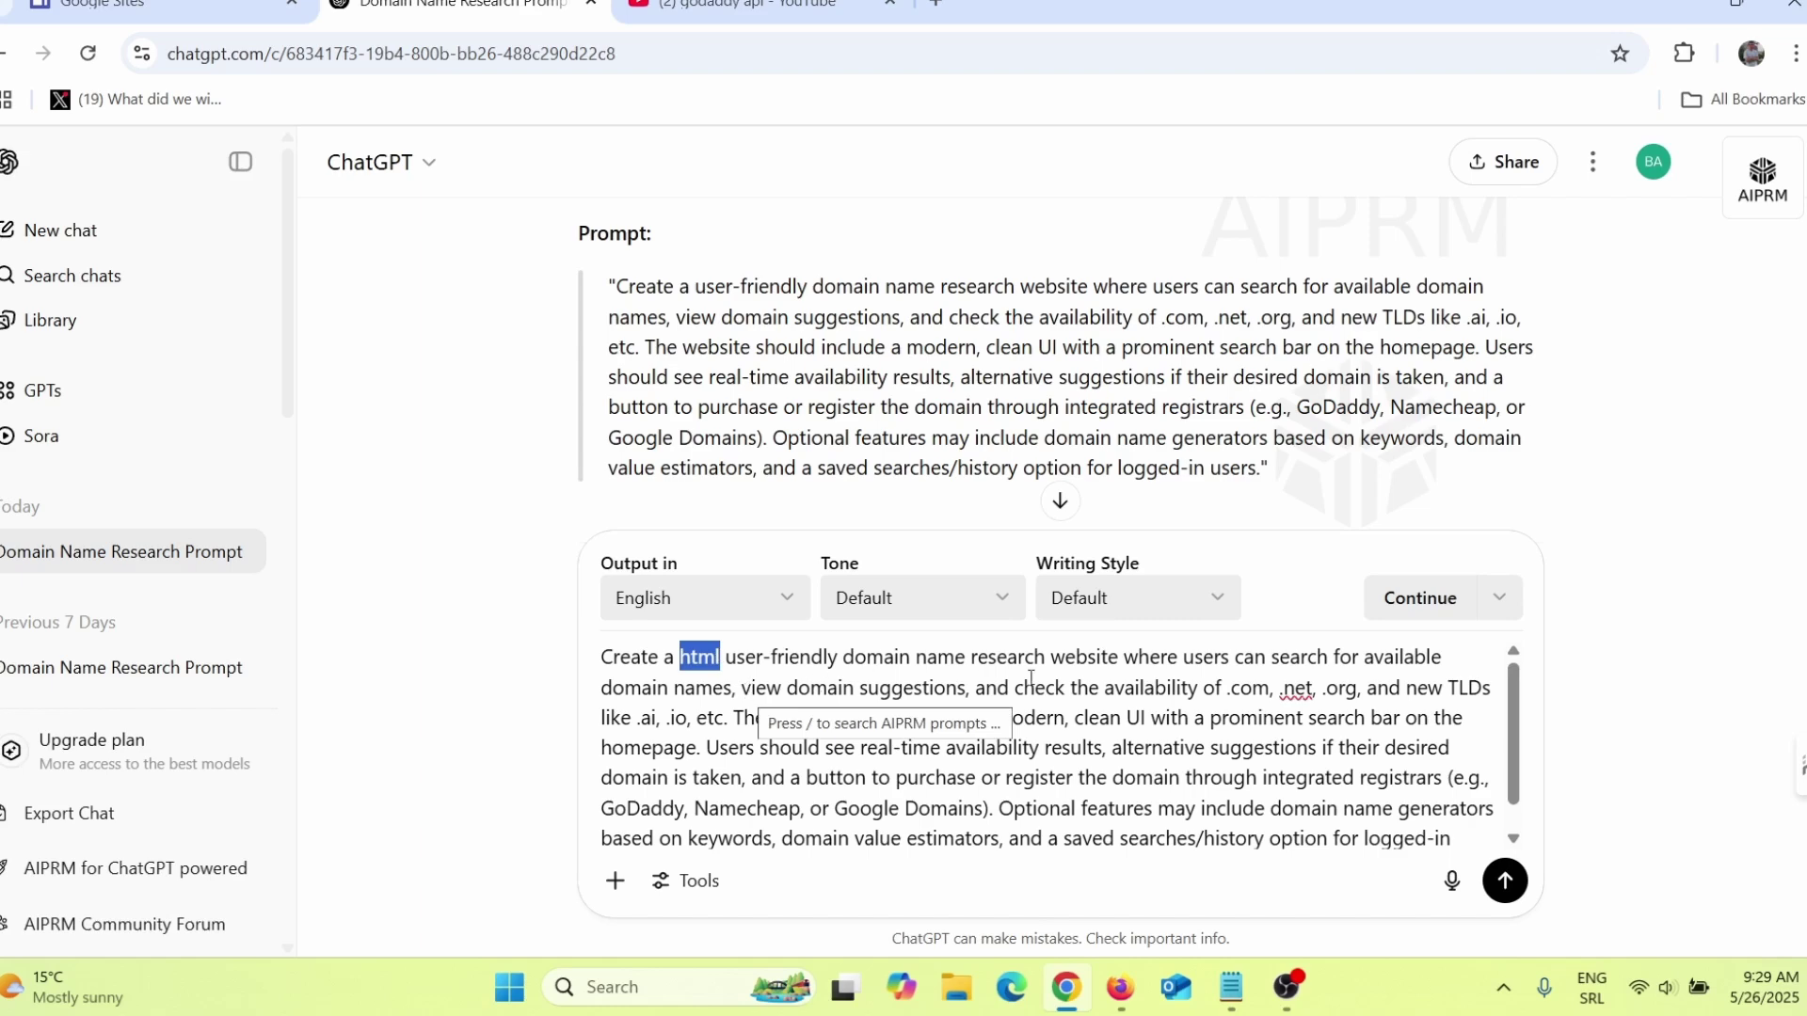
left_click(1030, 678)
key("Return")
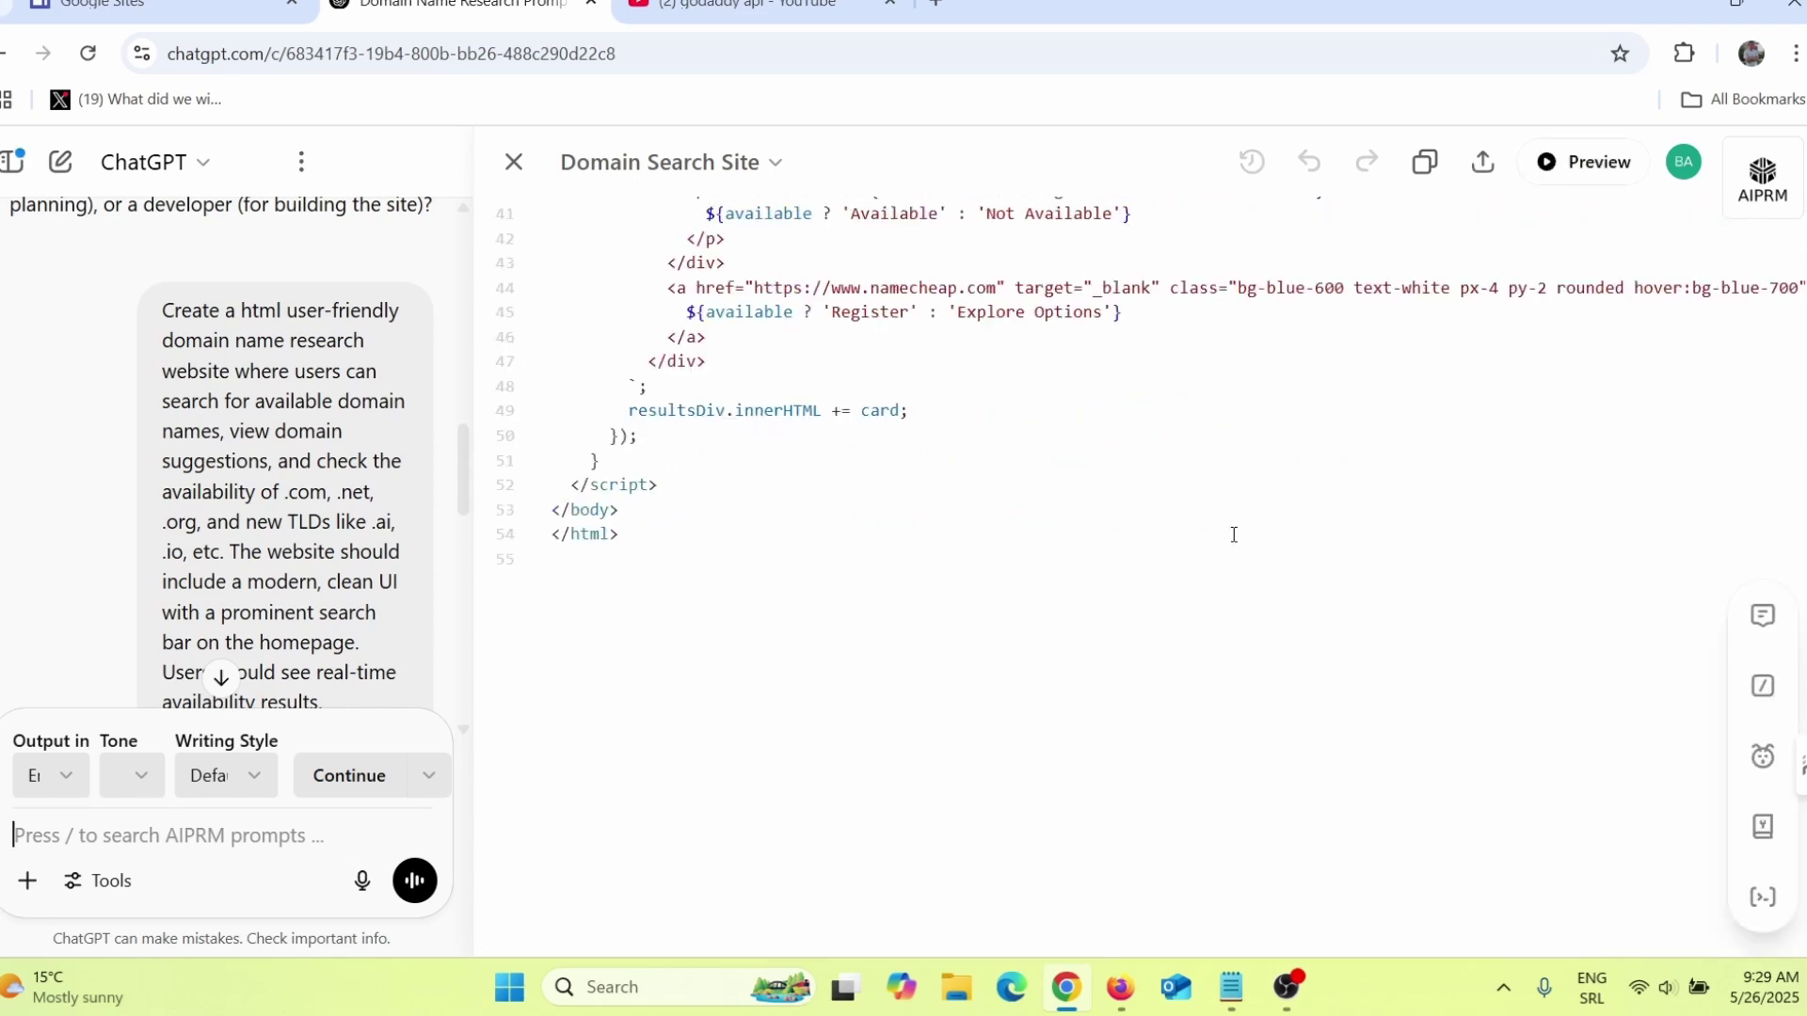
Preview the site, deny network access, and check 'dog' across .com, .net, .org and .ai
left_click(1590, 167)
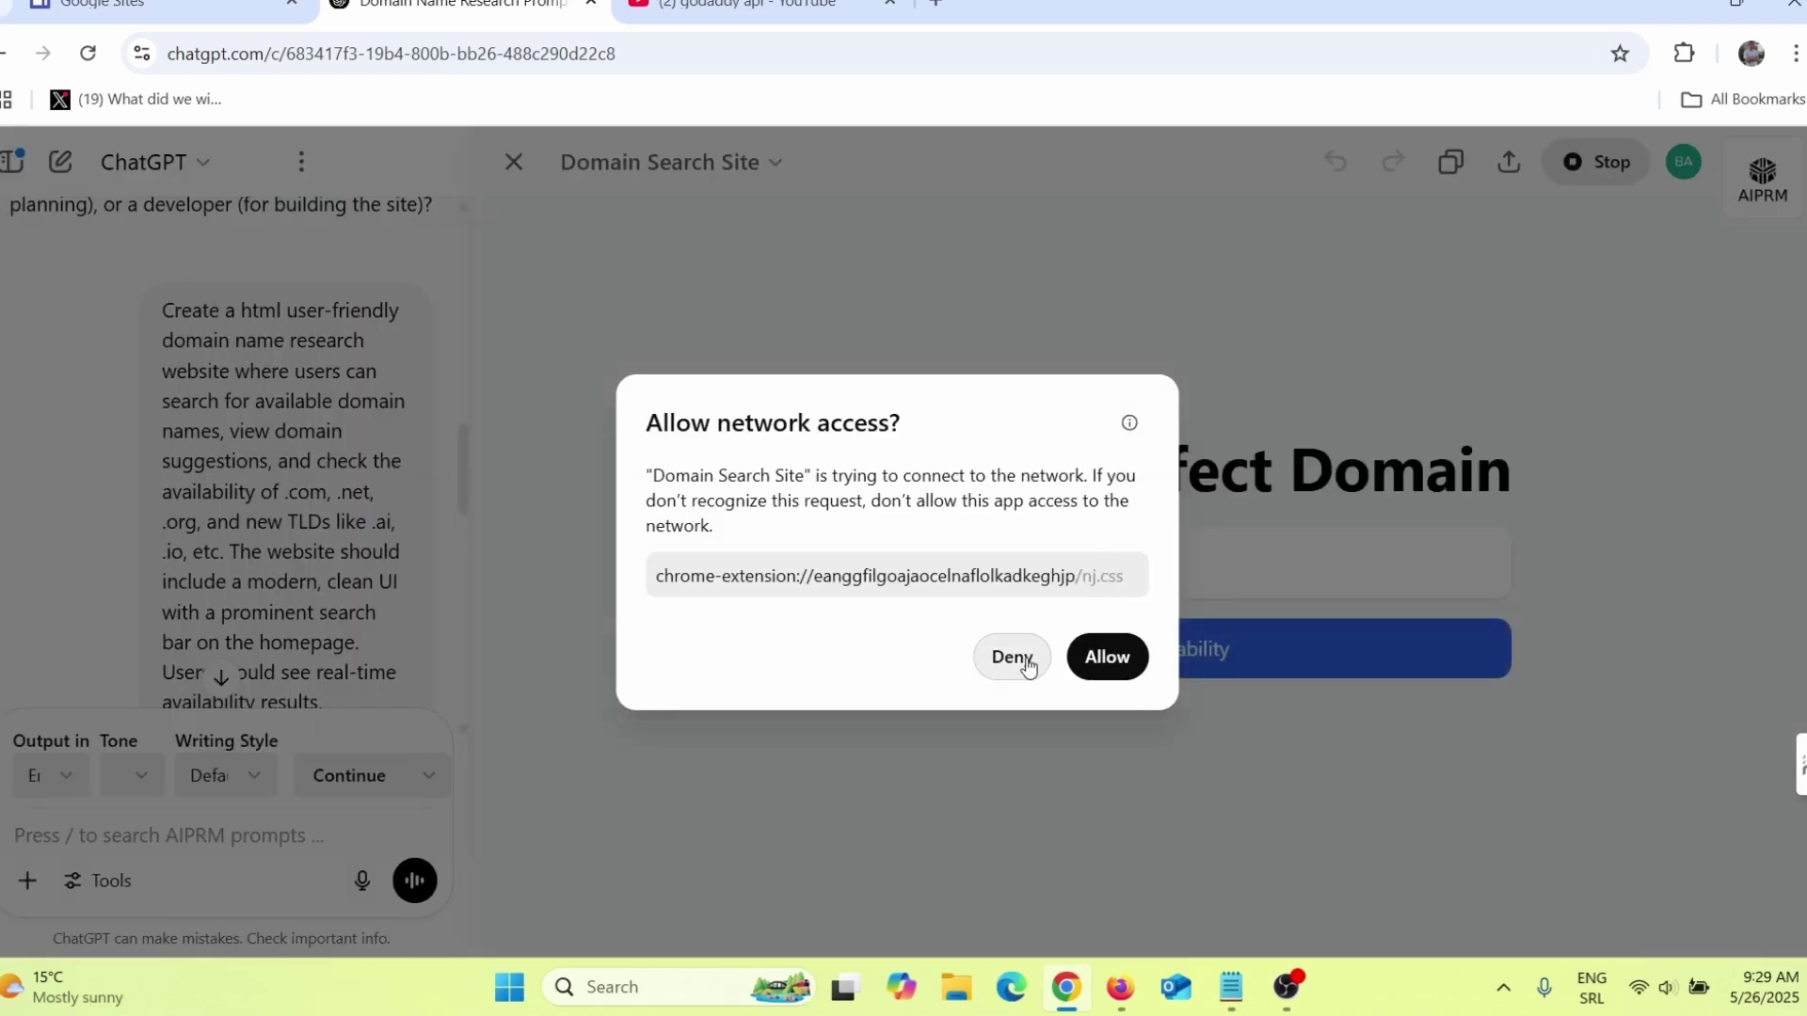
left_click(1027, 659)
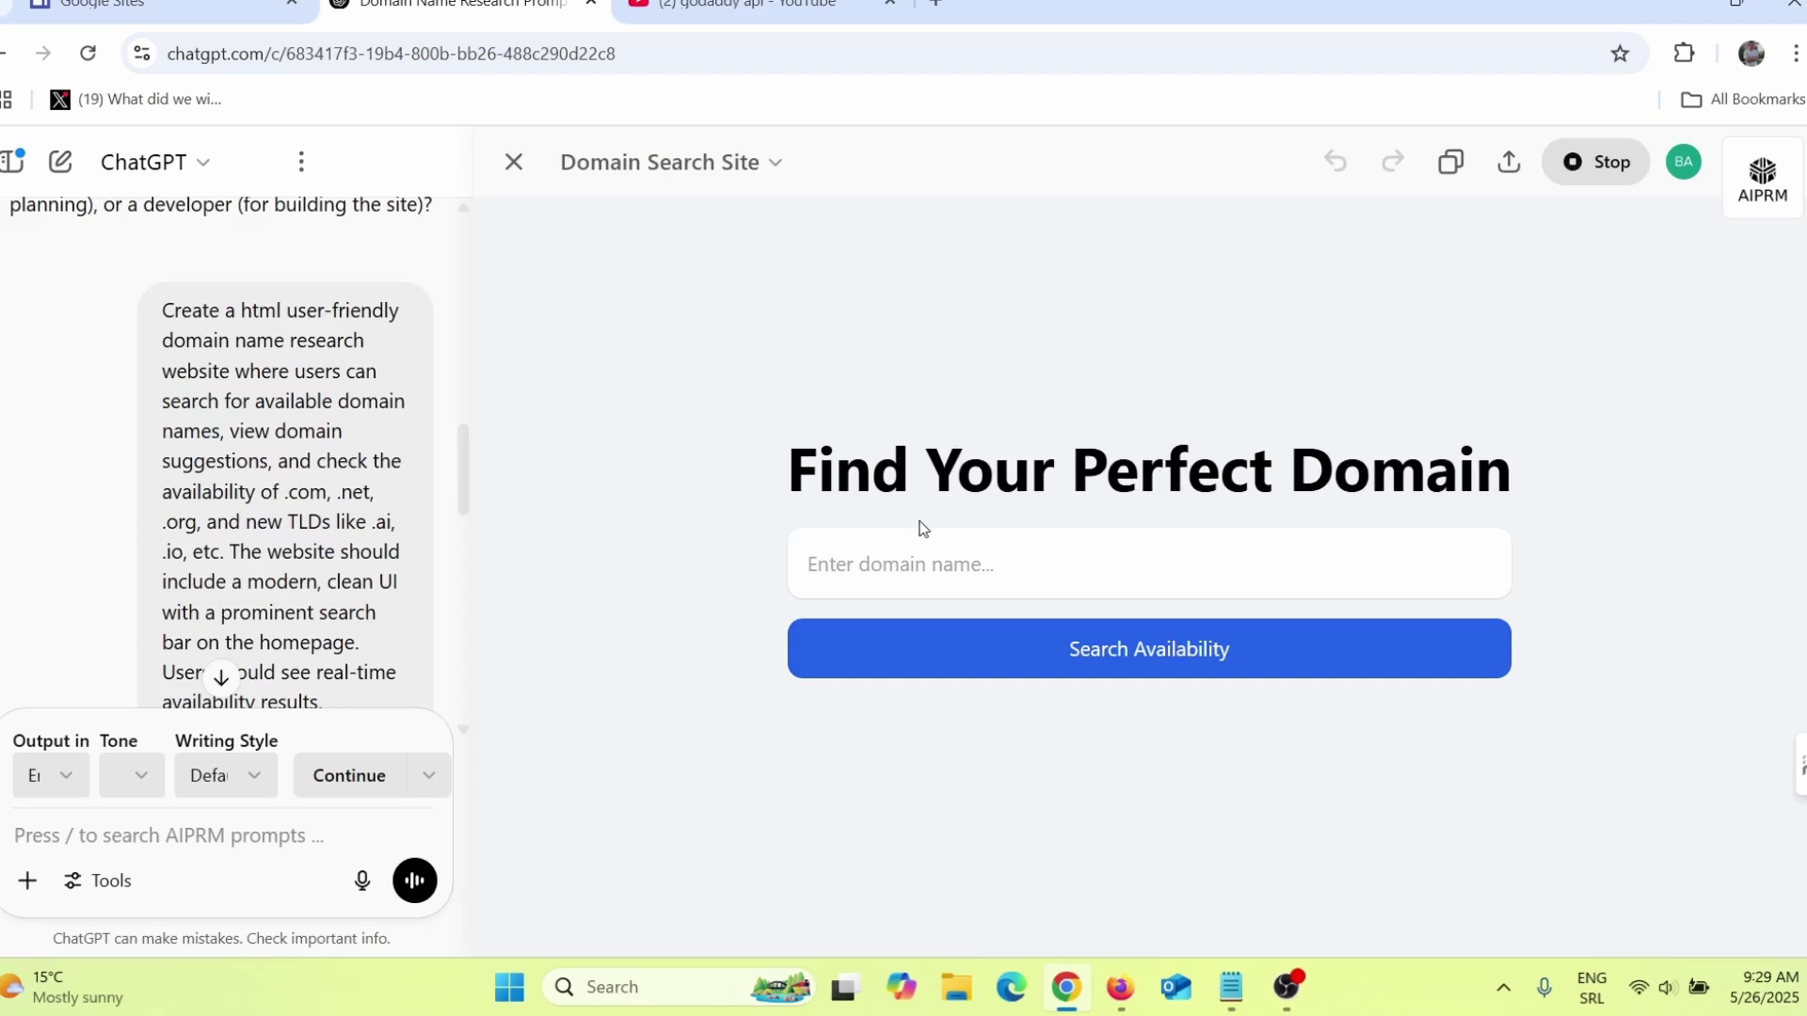
type("dog")
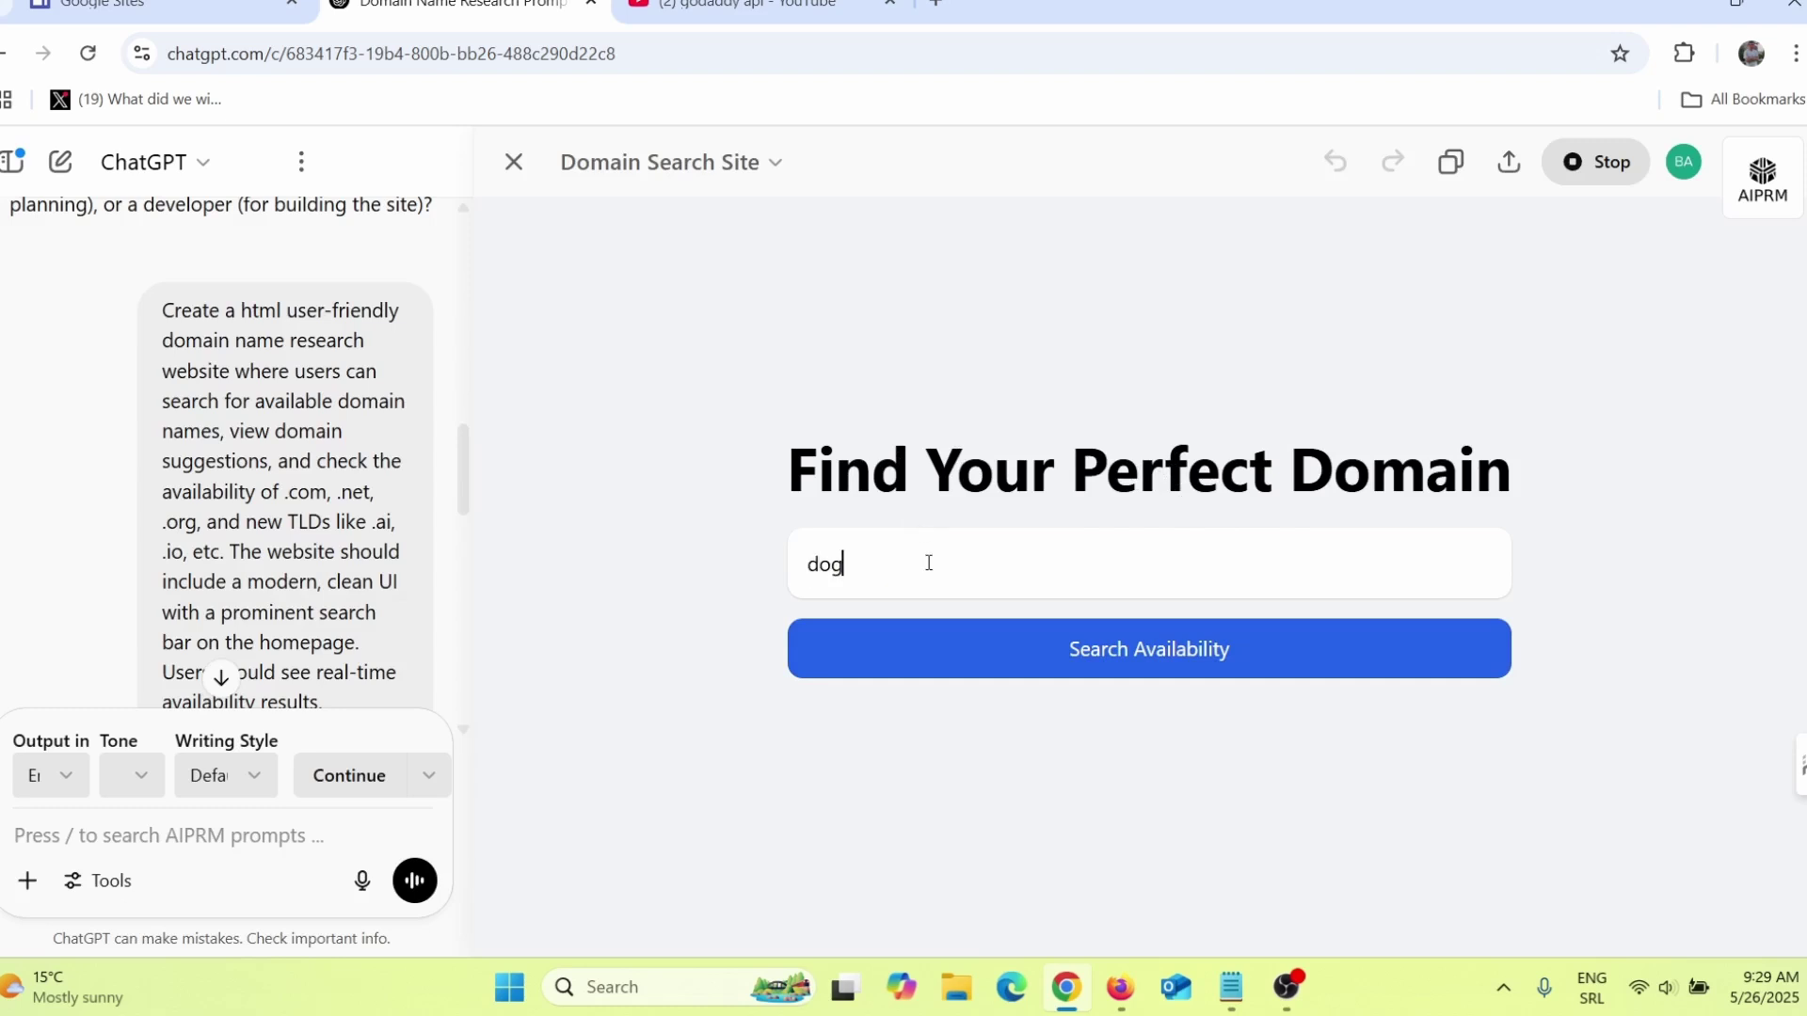
left_click(1136, 659)
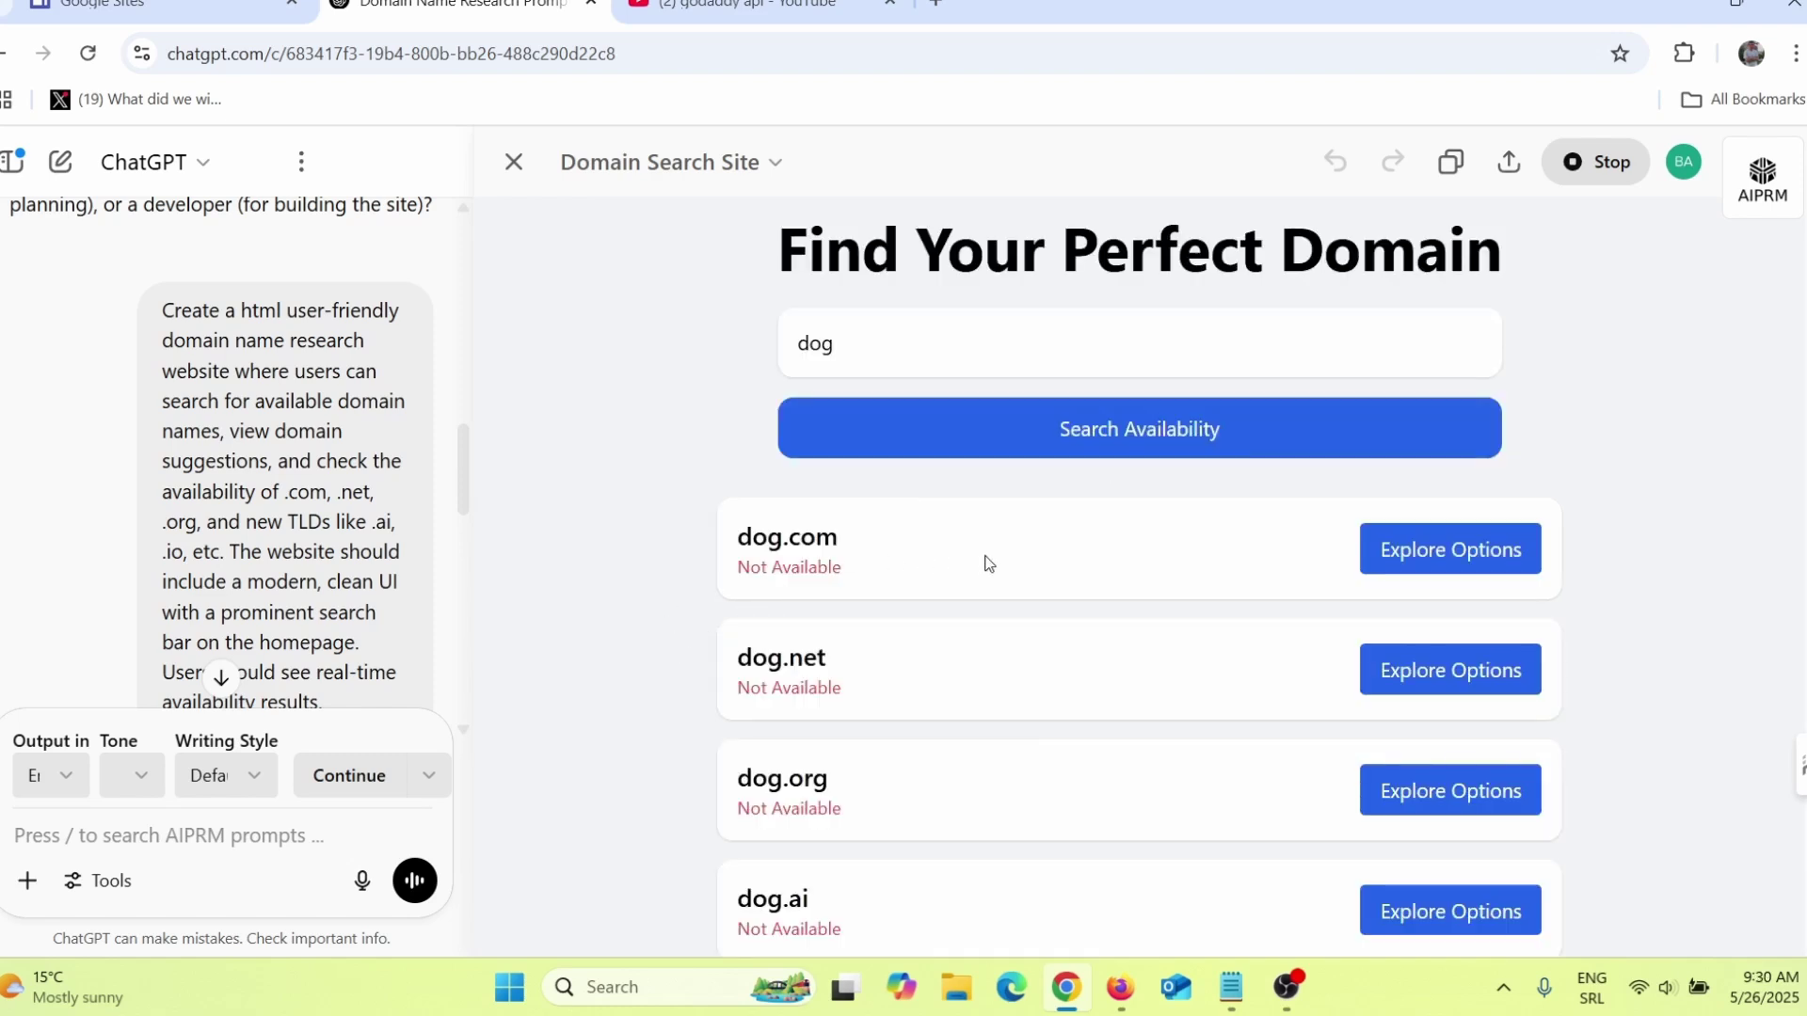
scroll(985, 562, "down", 2)
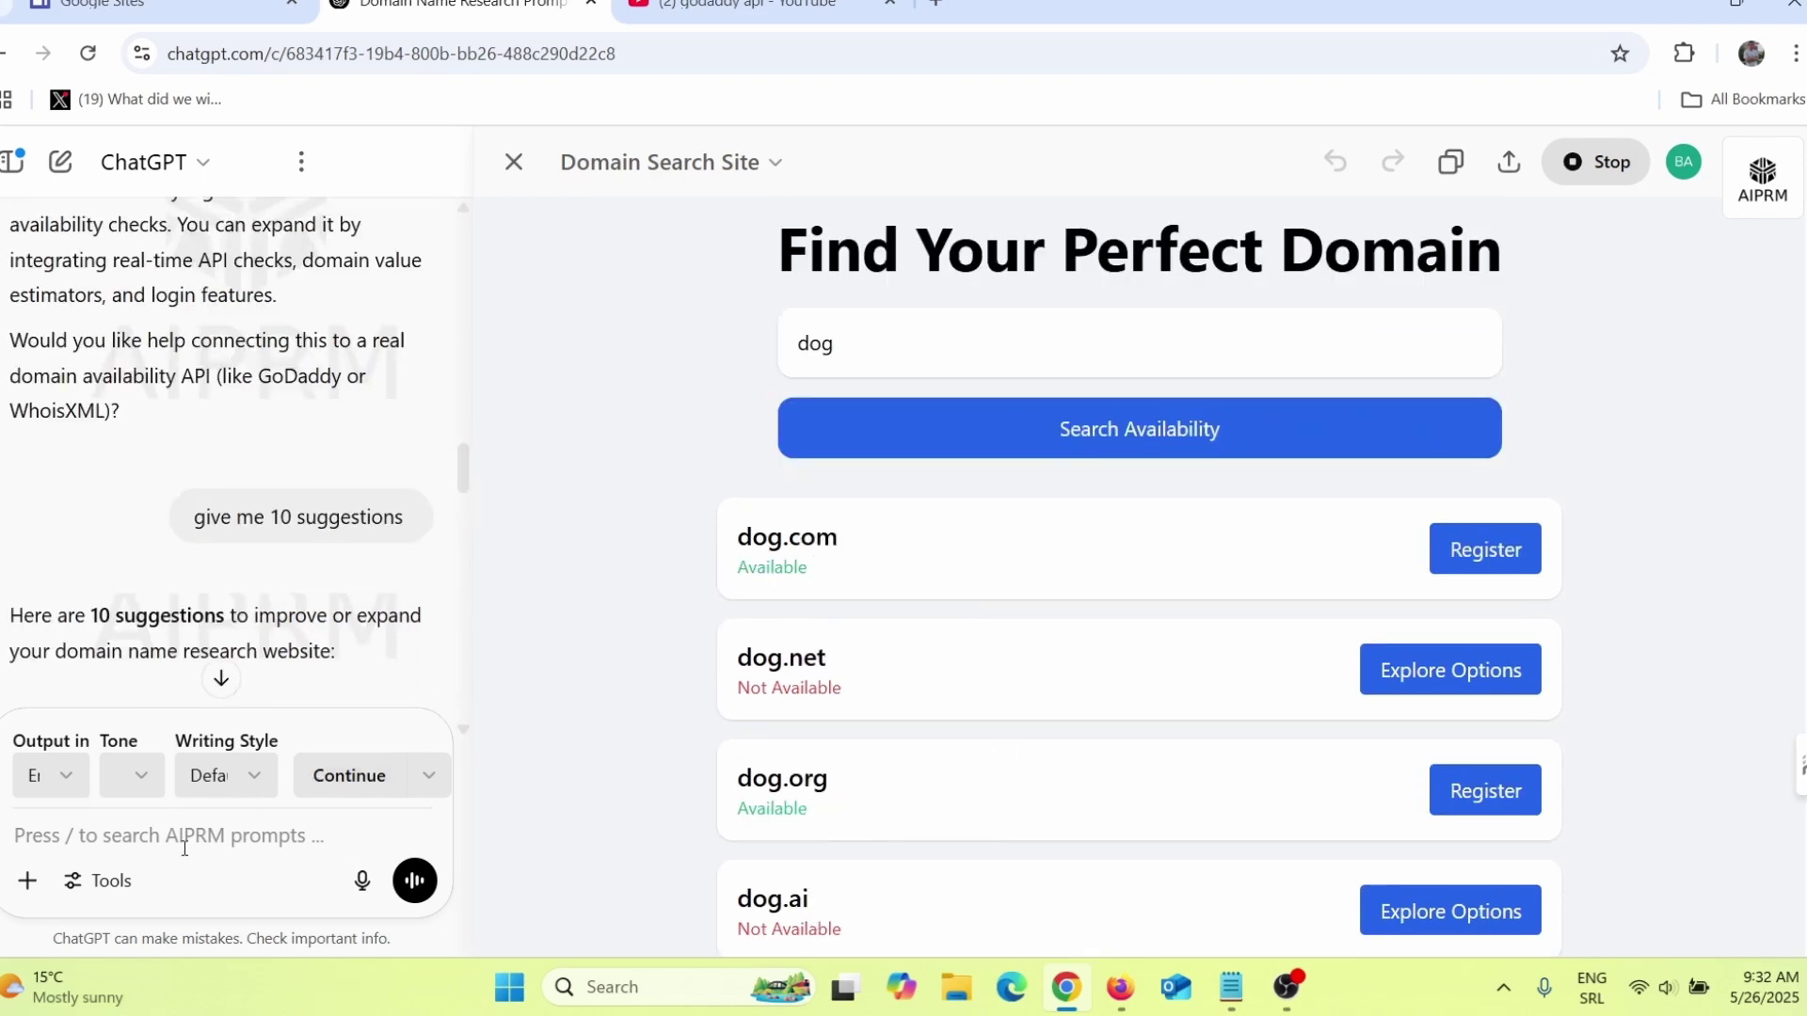
Request 10 keyword suggestions across .com, .net, .org, .ai and .io, then preview the rewritten site
type("Provide a list of at least 10 domain name suggestions along with their current availability status.")
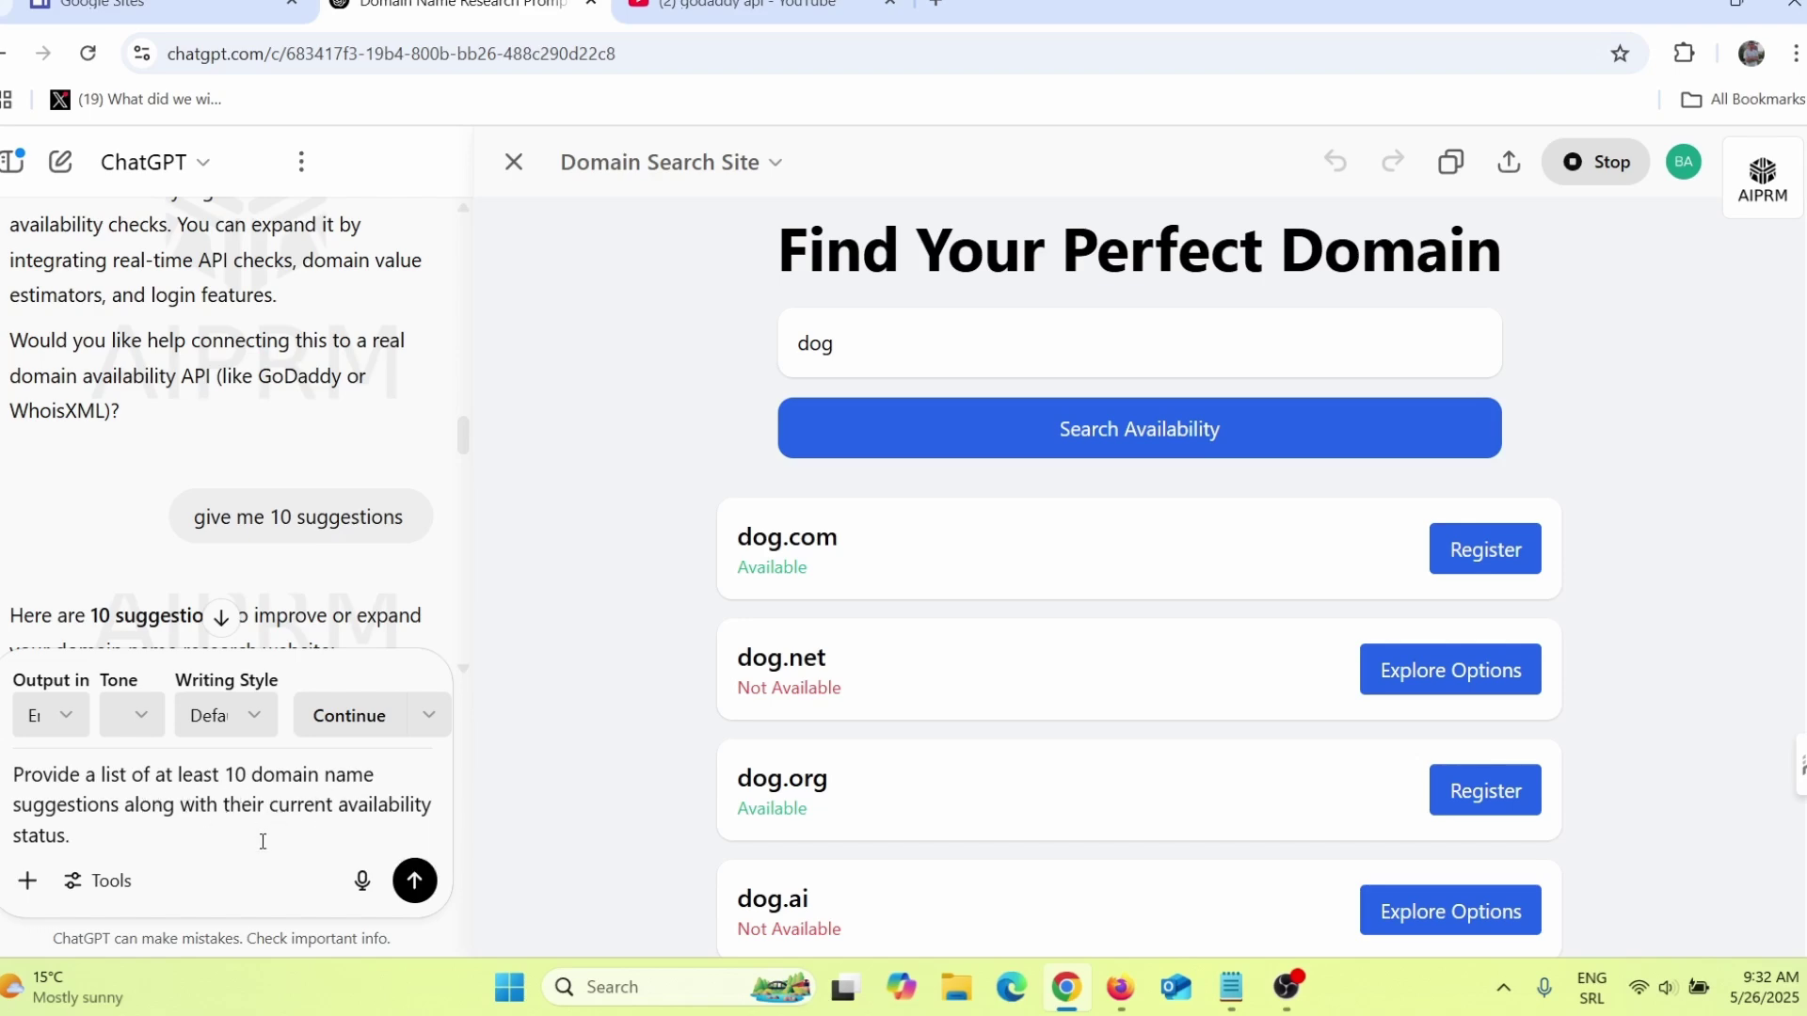
key("Return")
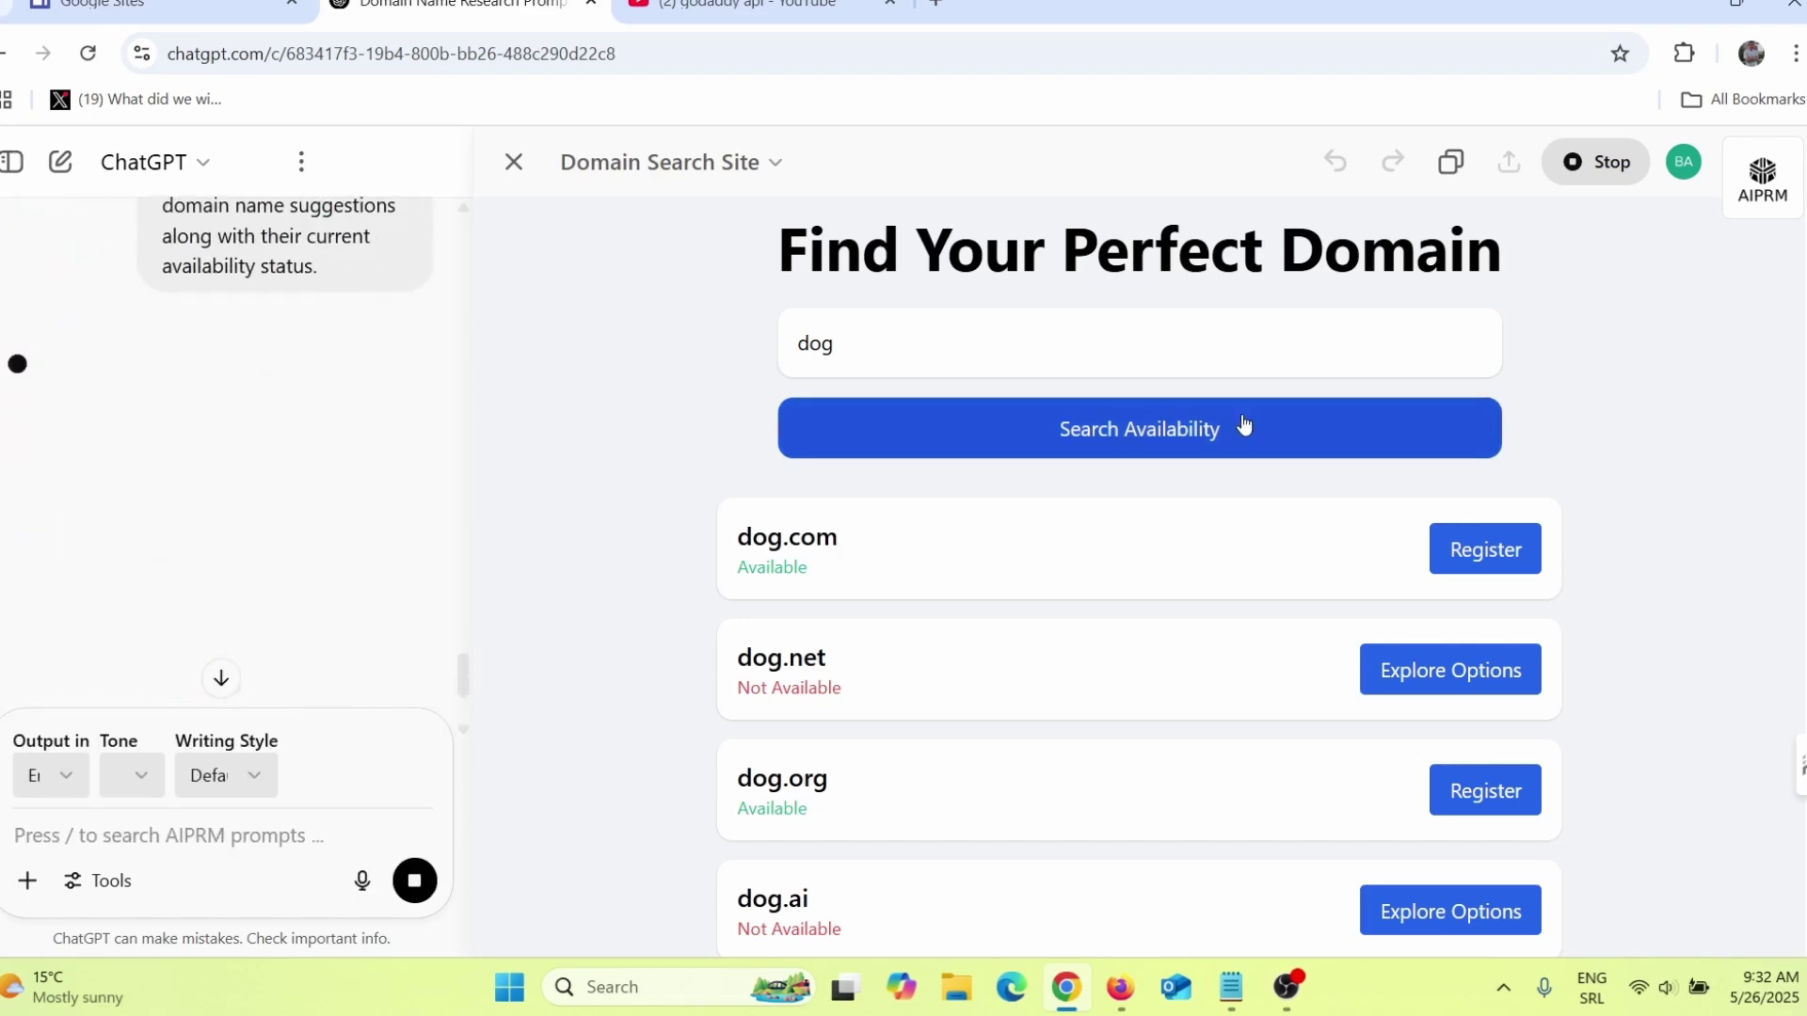
left_click(1606, 161)
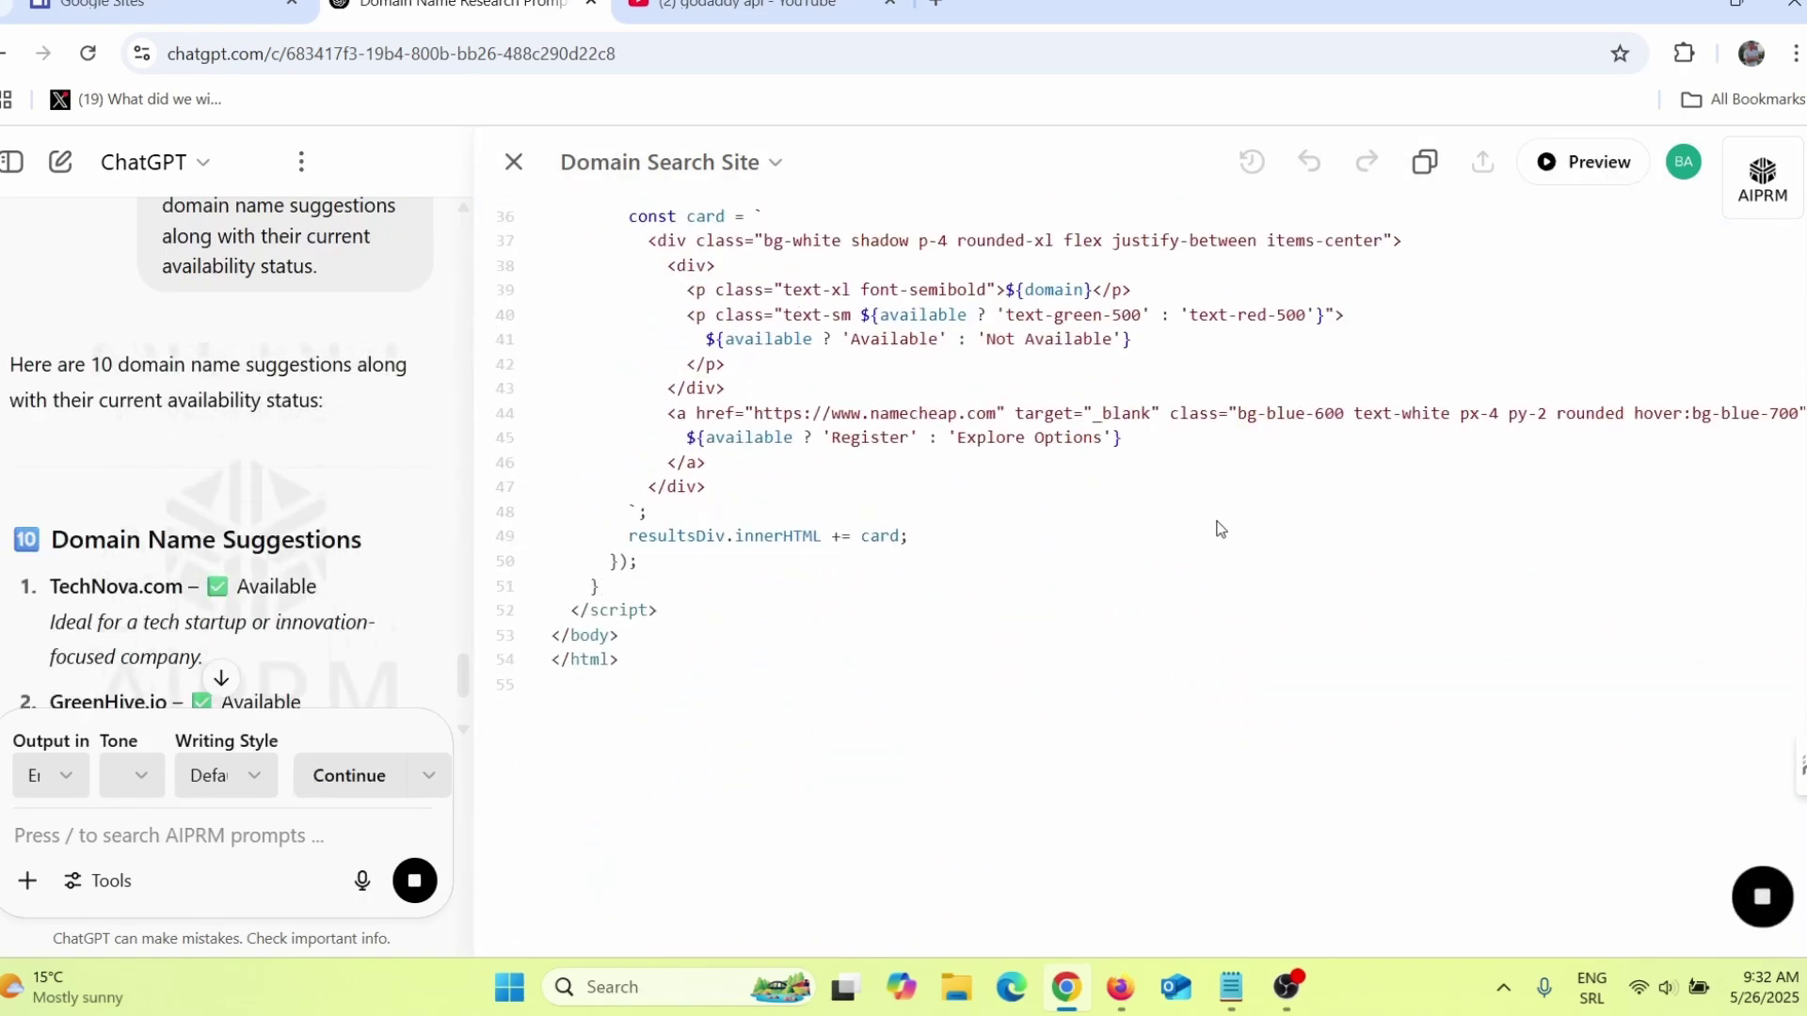
scroll(1219, 529, "up", 5)
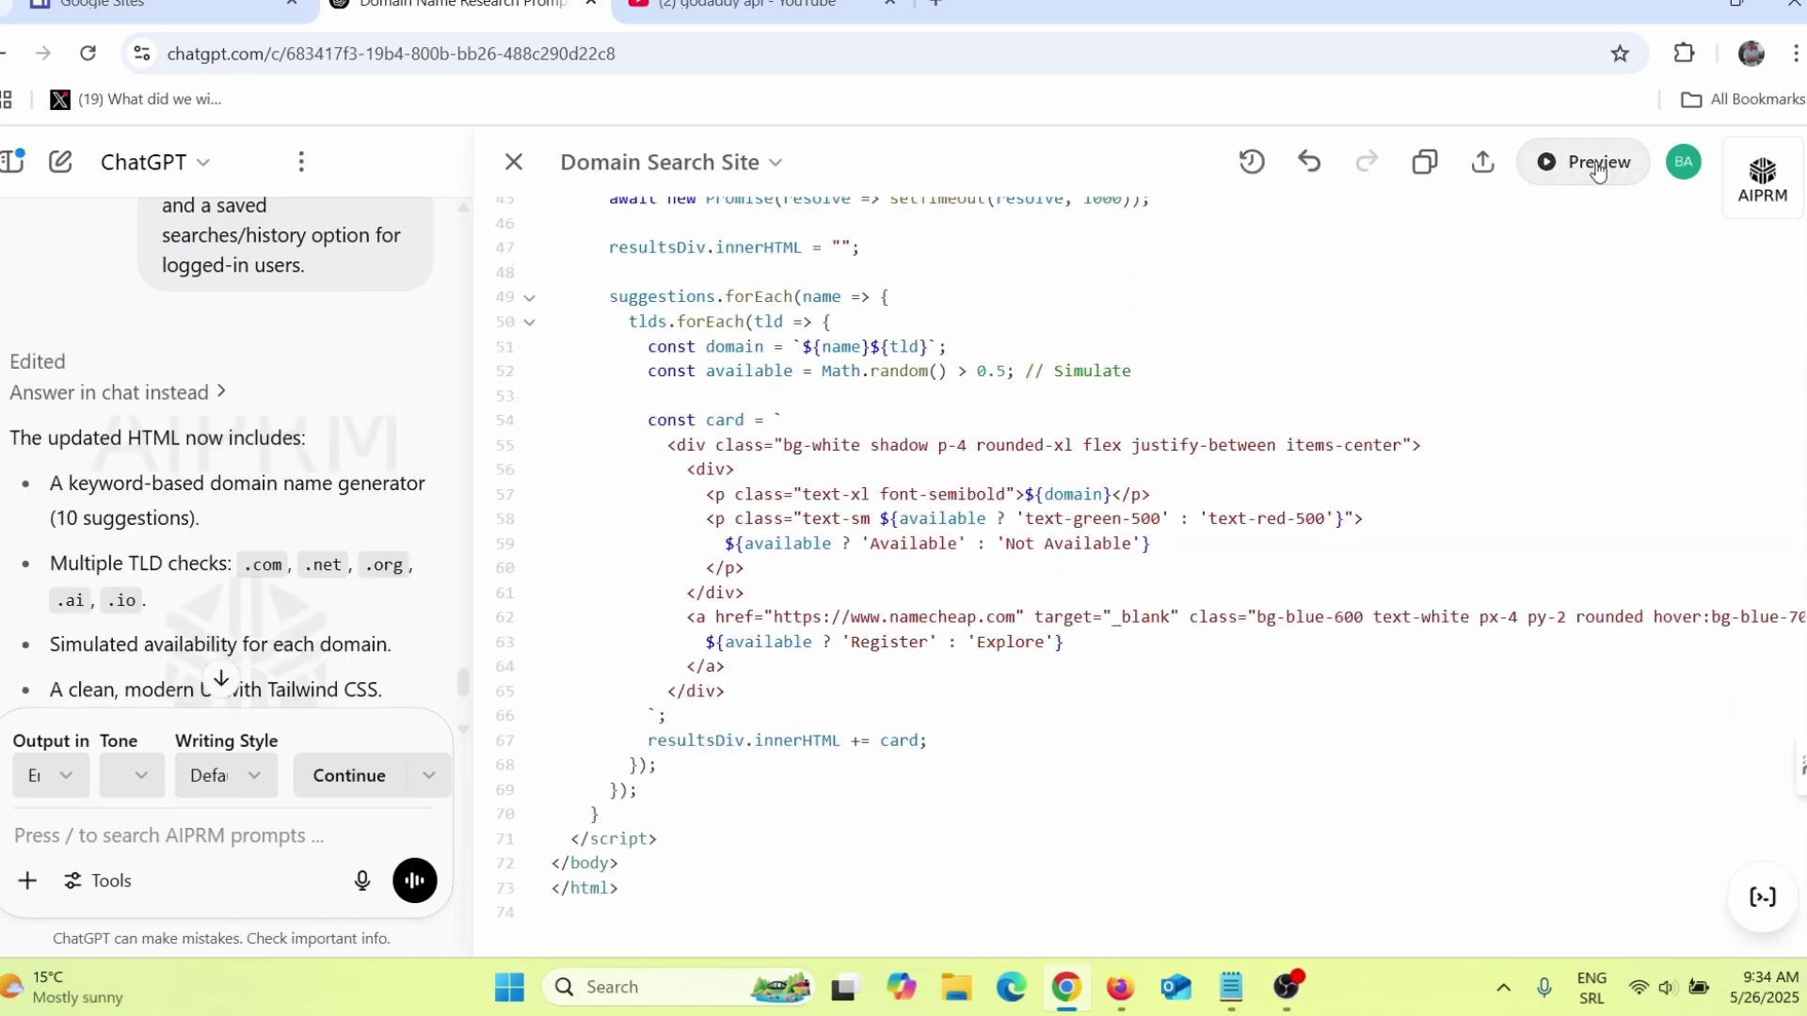
left_click(1588, 162)
Search the keyword dog to list suggestions like getdoghub.com, then paste the black-and-green colour request
left_click(1038, 656)
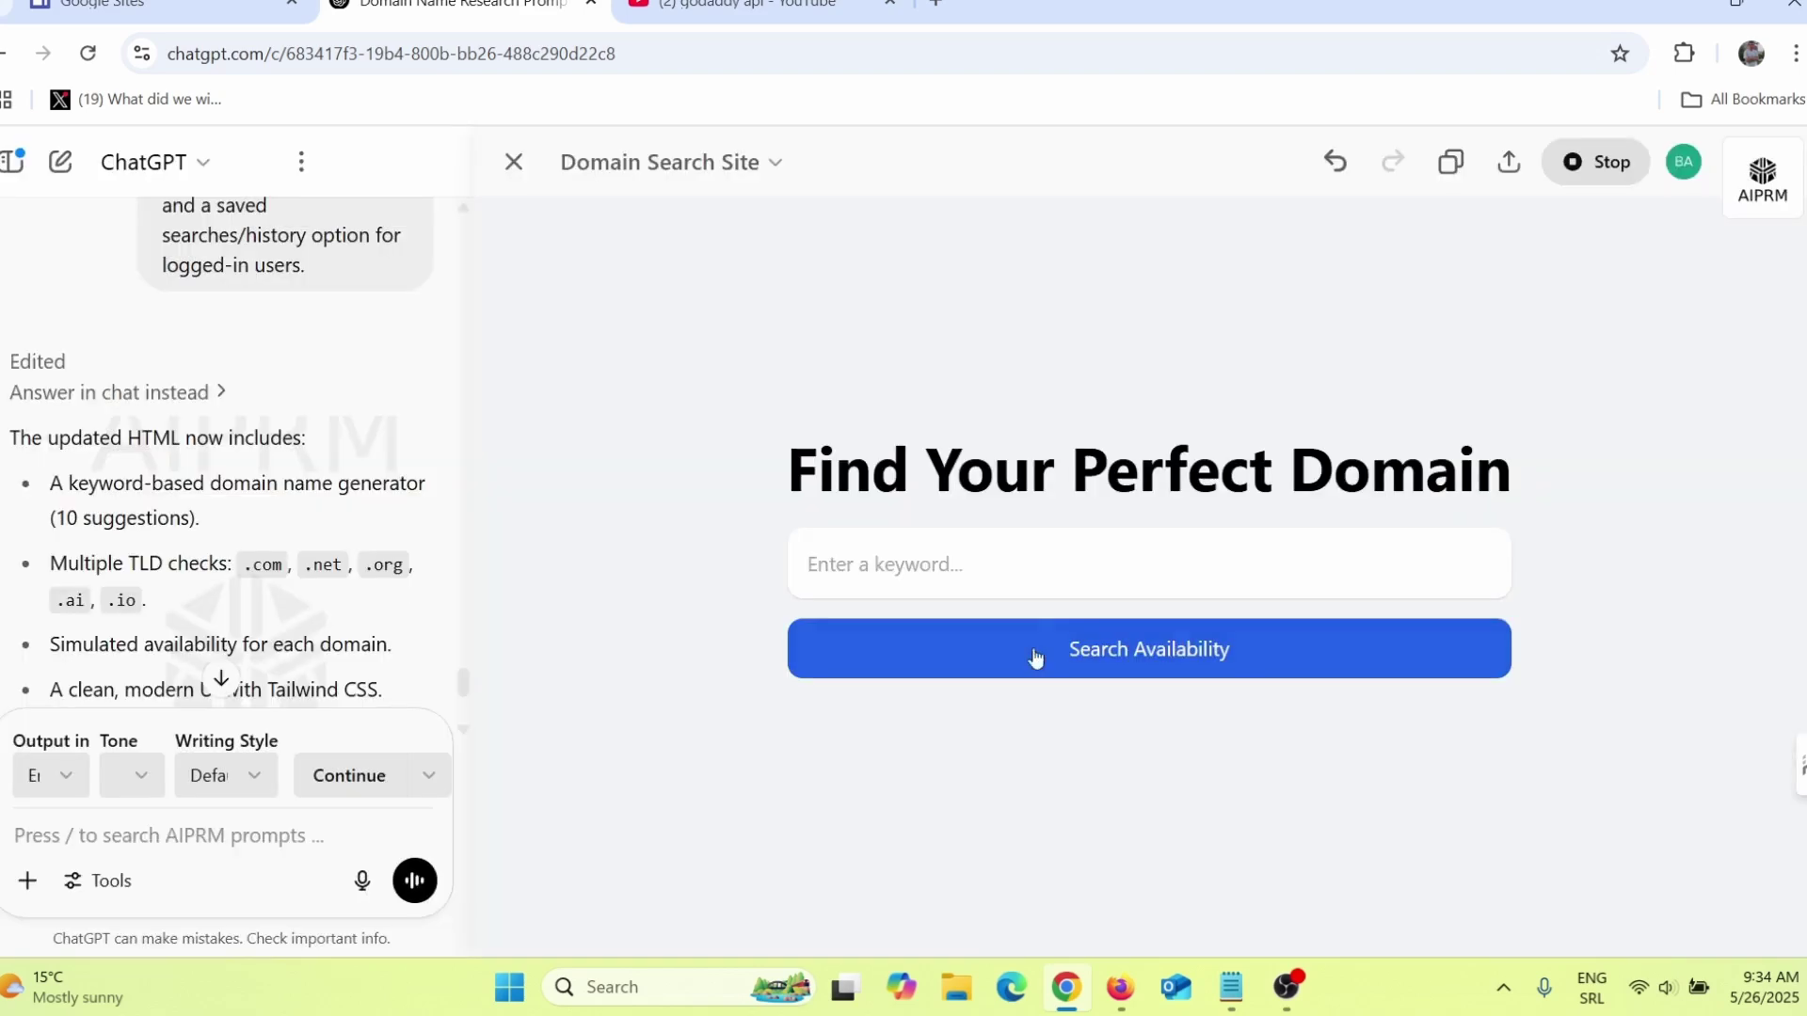
left_click(1088, 556)
left_click(1052, 636)
left_click(1052, 636)
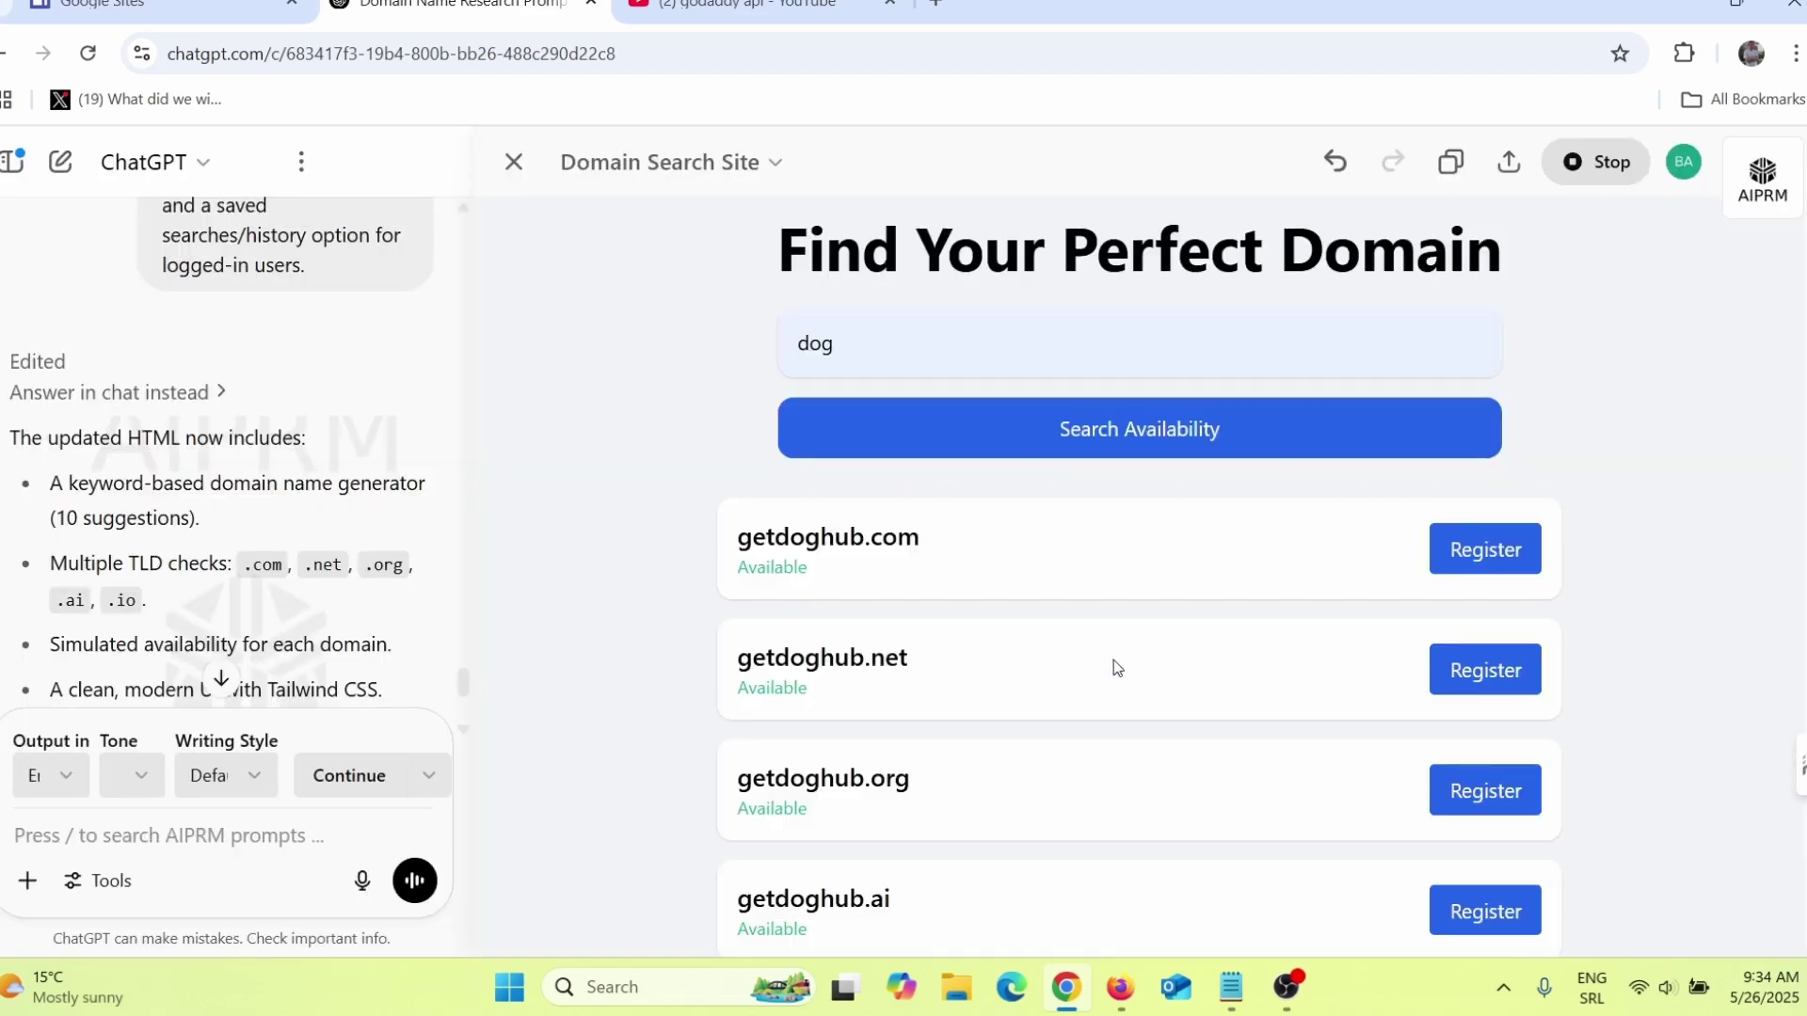
scroll(1125, 659, "down", 12)
scroll(1125, 660, "down", 6)
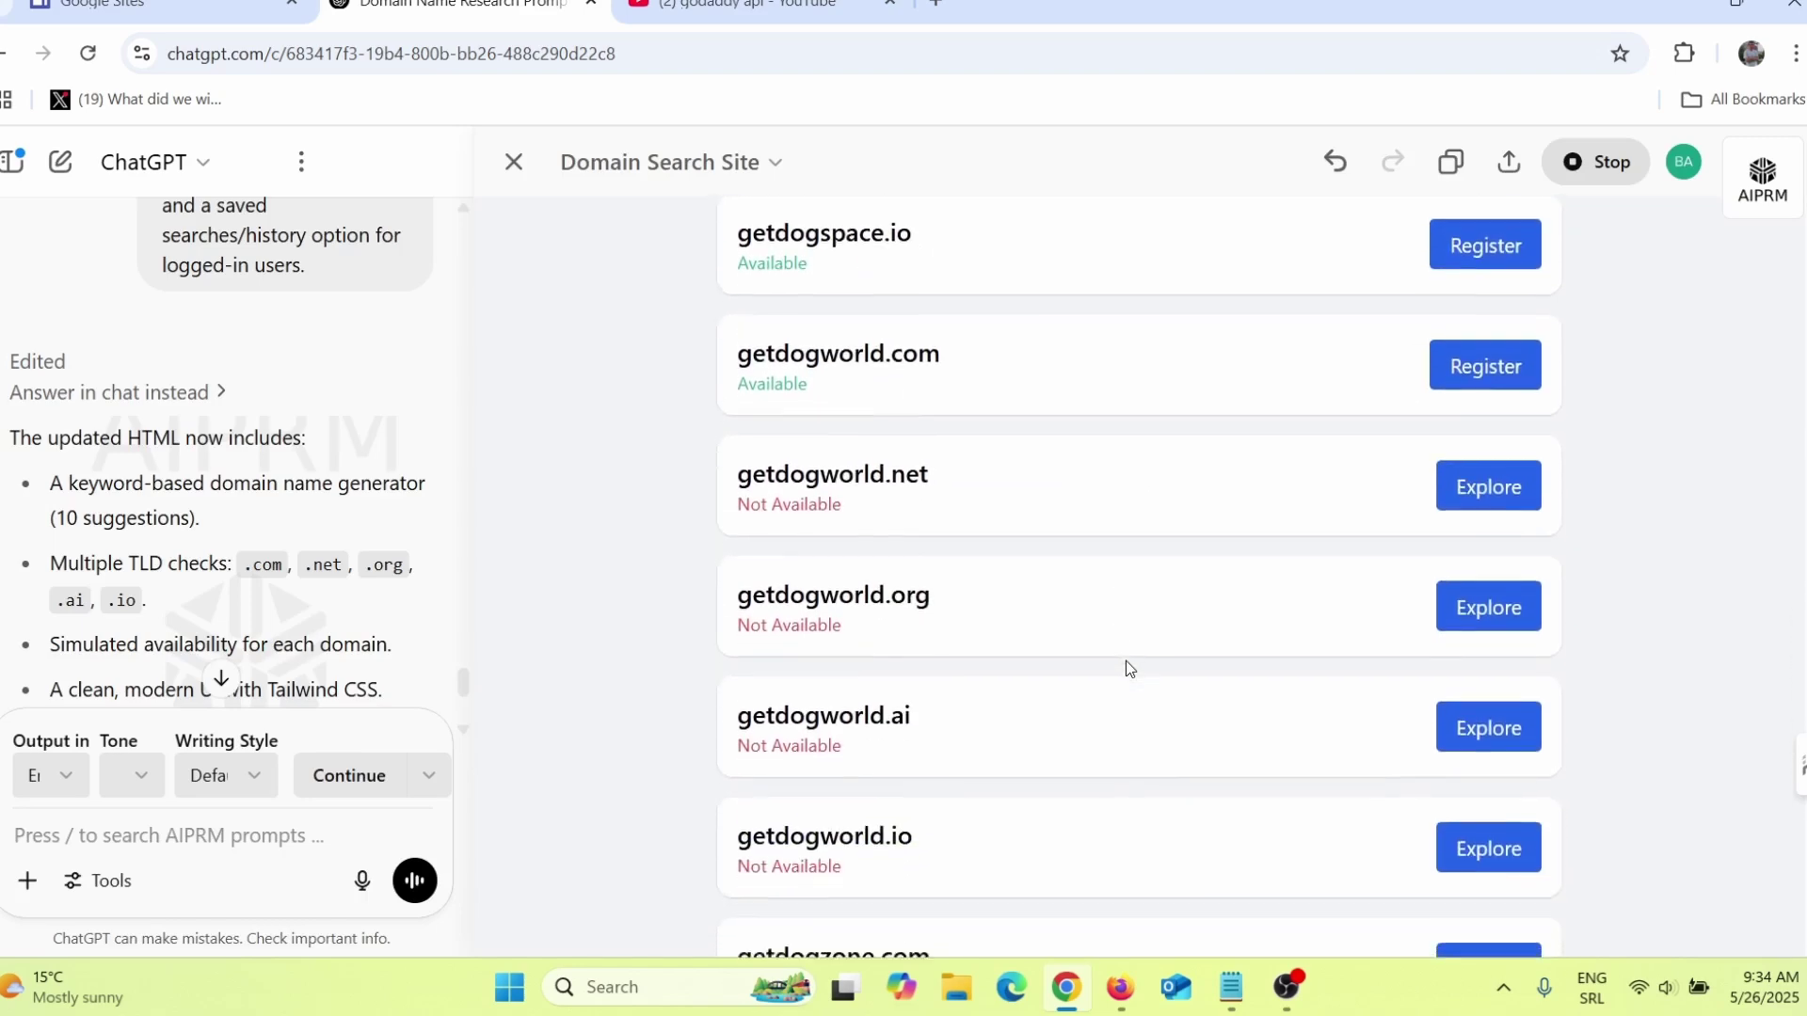
scroll(1125, 663, "up", 12)
scroll(1133, 667, "up", 6)
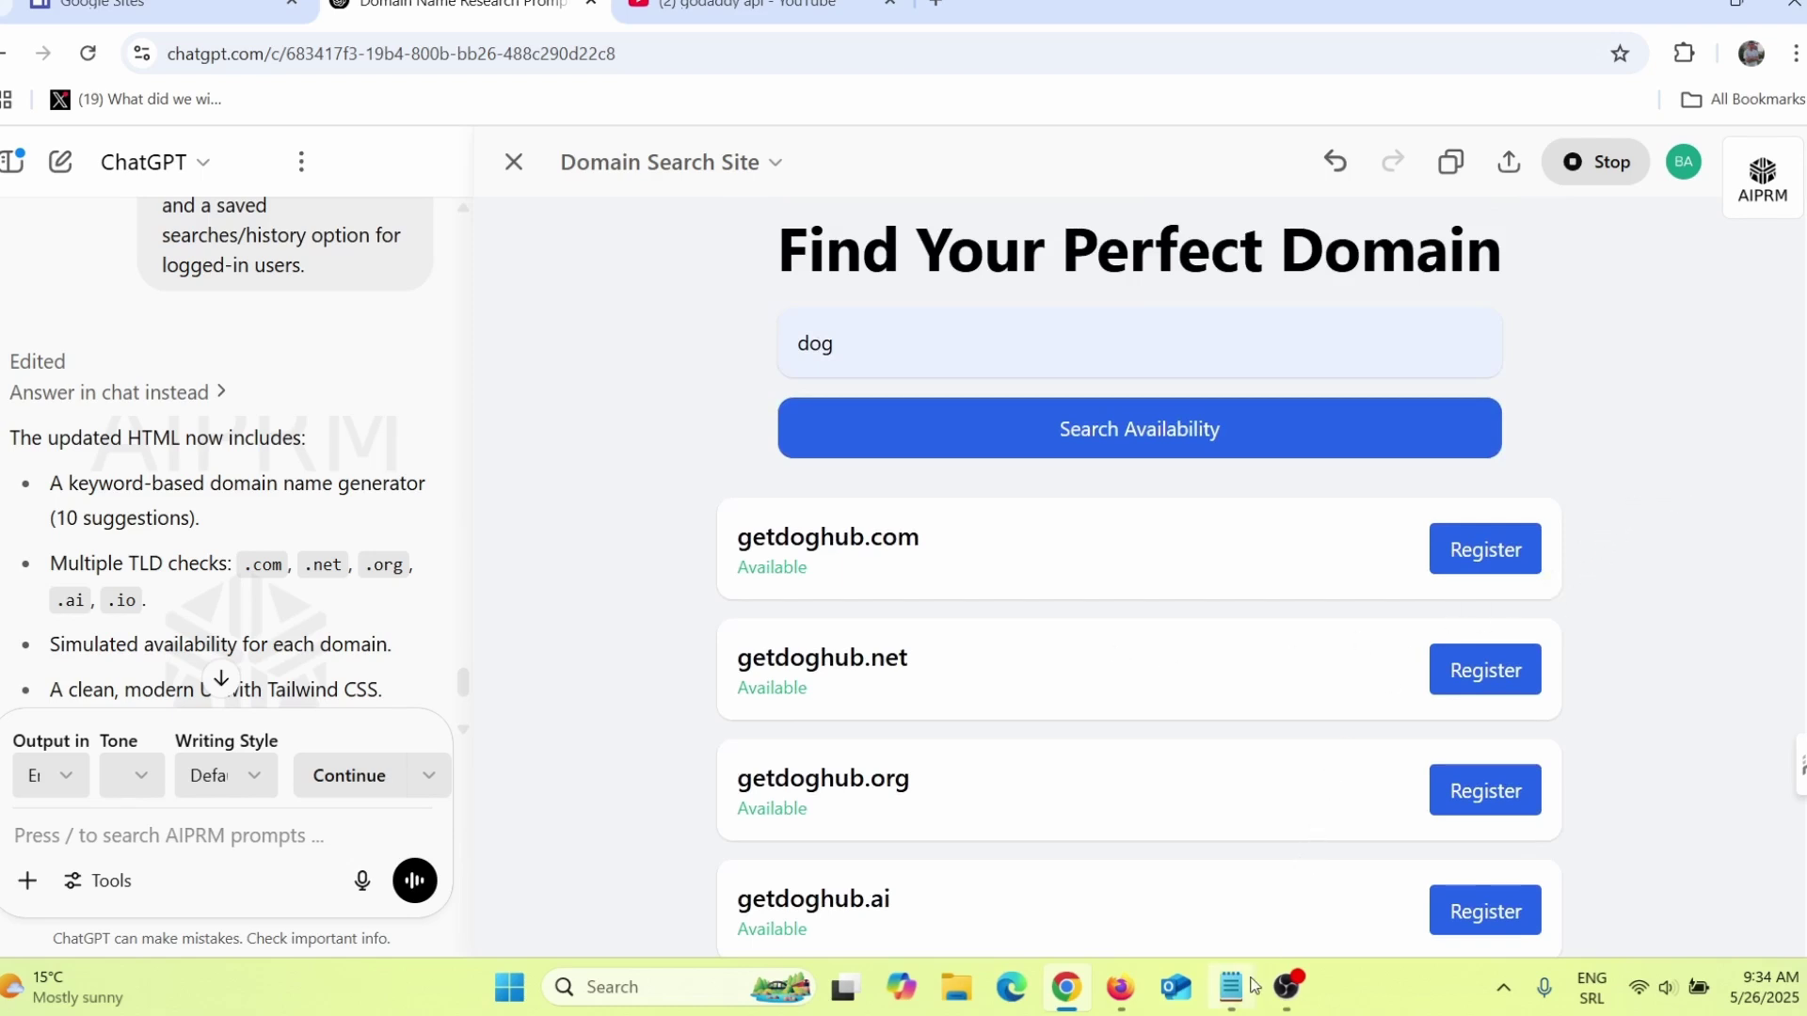
left_click(292, 815)
type("add responsive black and green colors to this website")
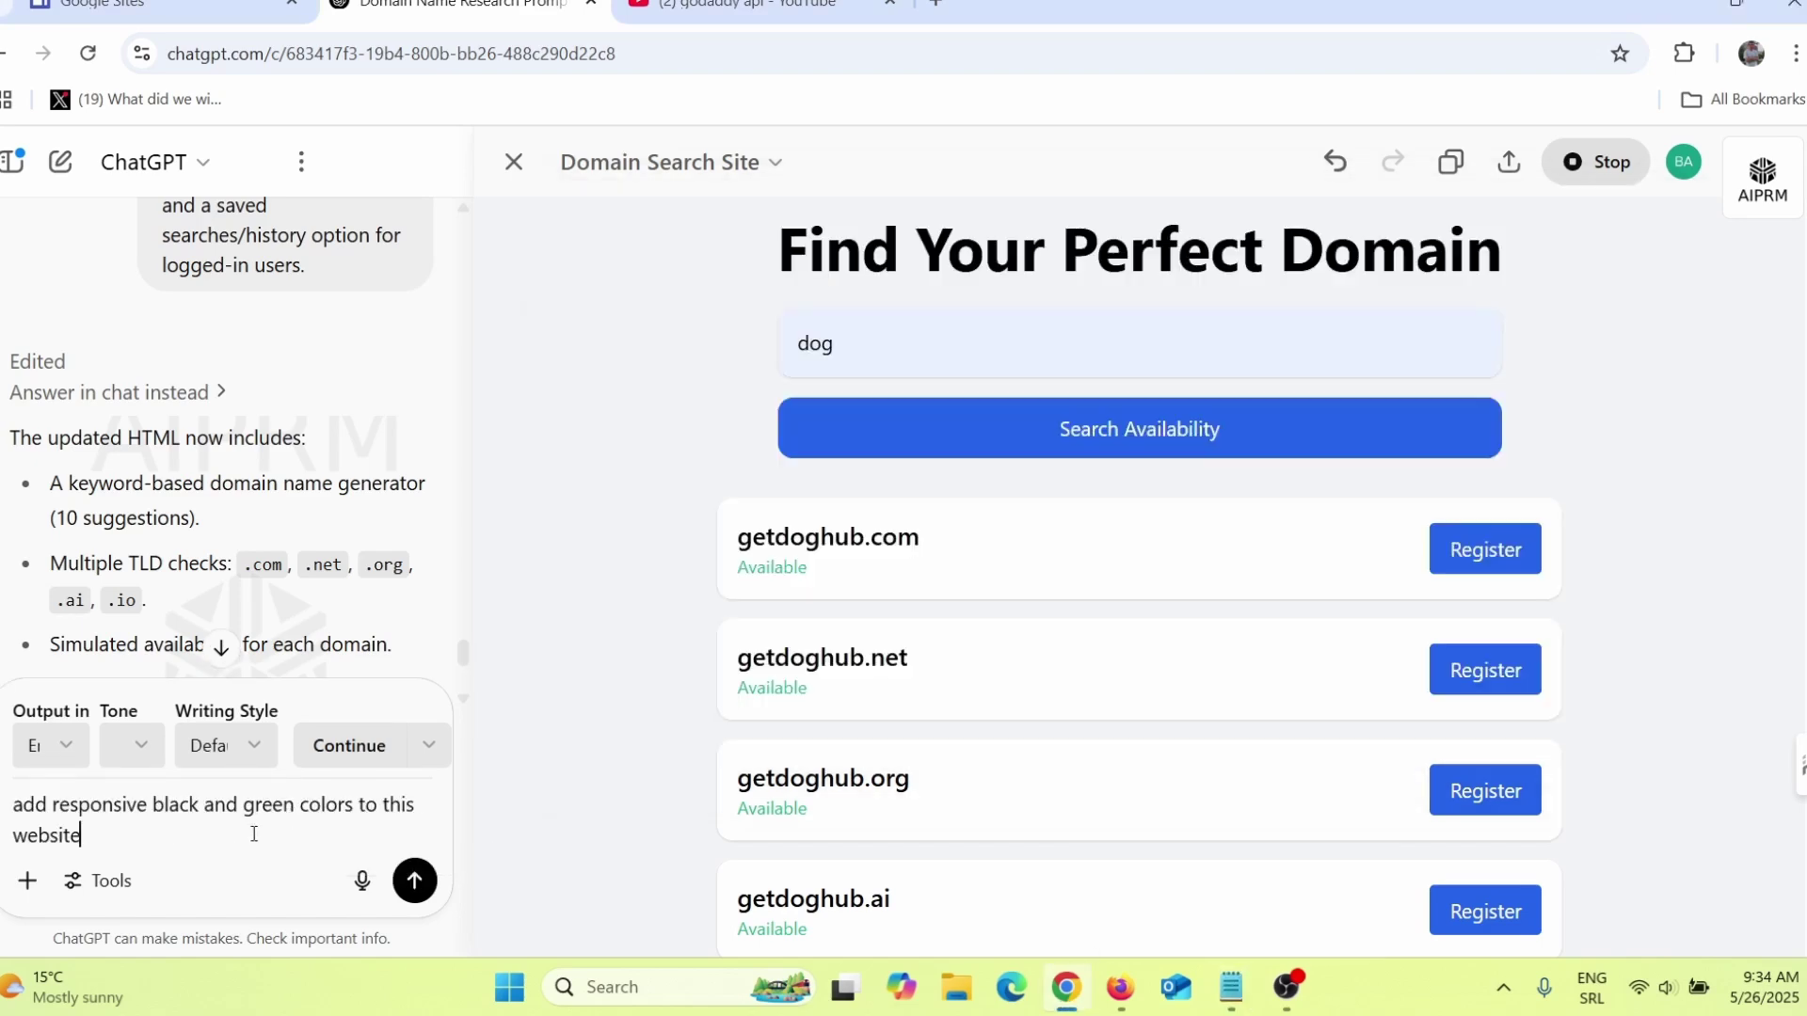
Apply the responsive black-and-green theme, preview it, and paste the more complex background request
key("Return")
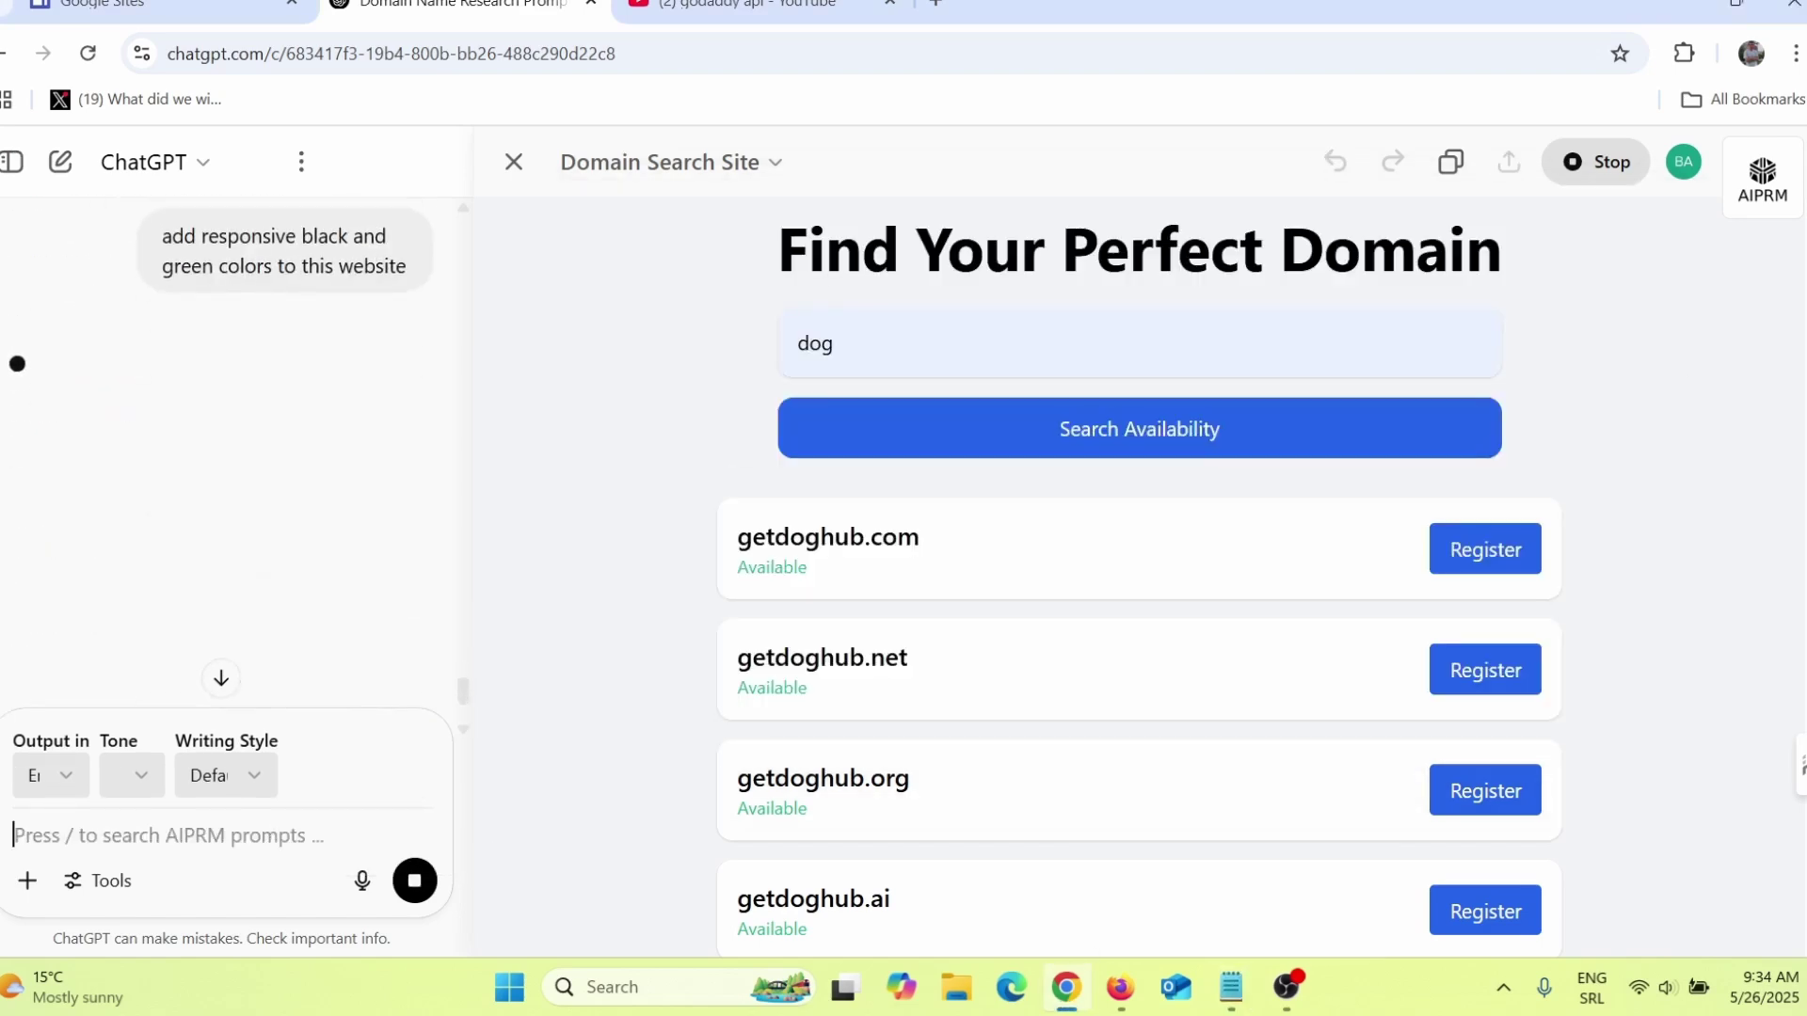
left_click(1597, 173)
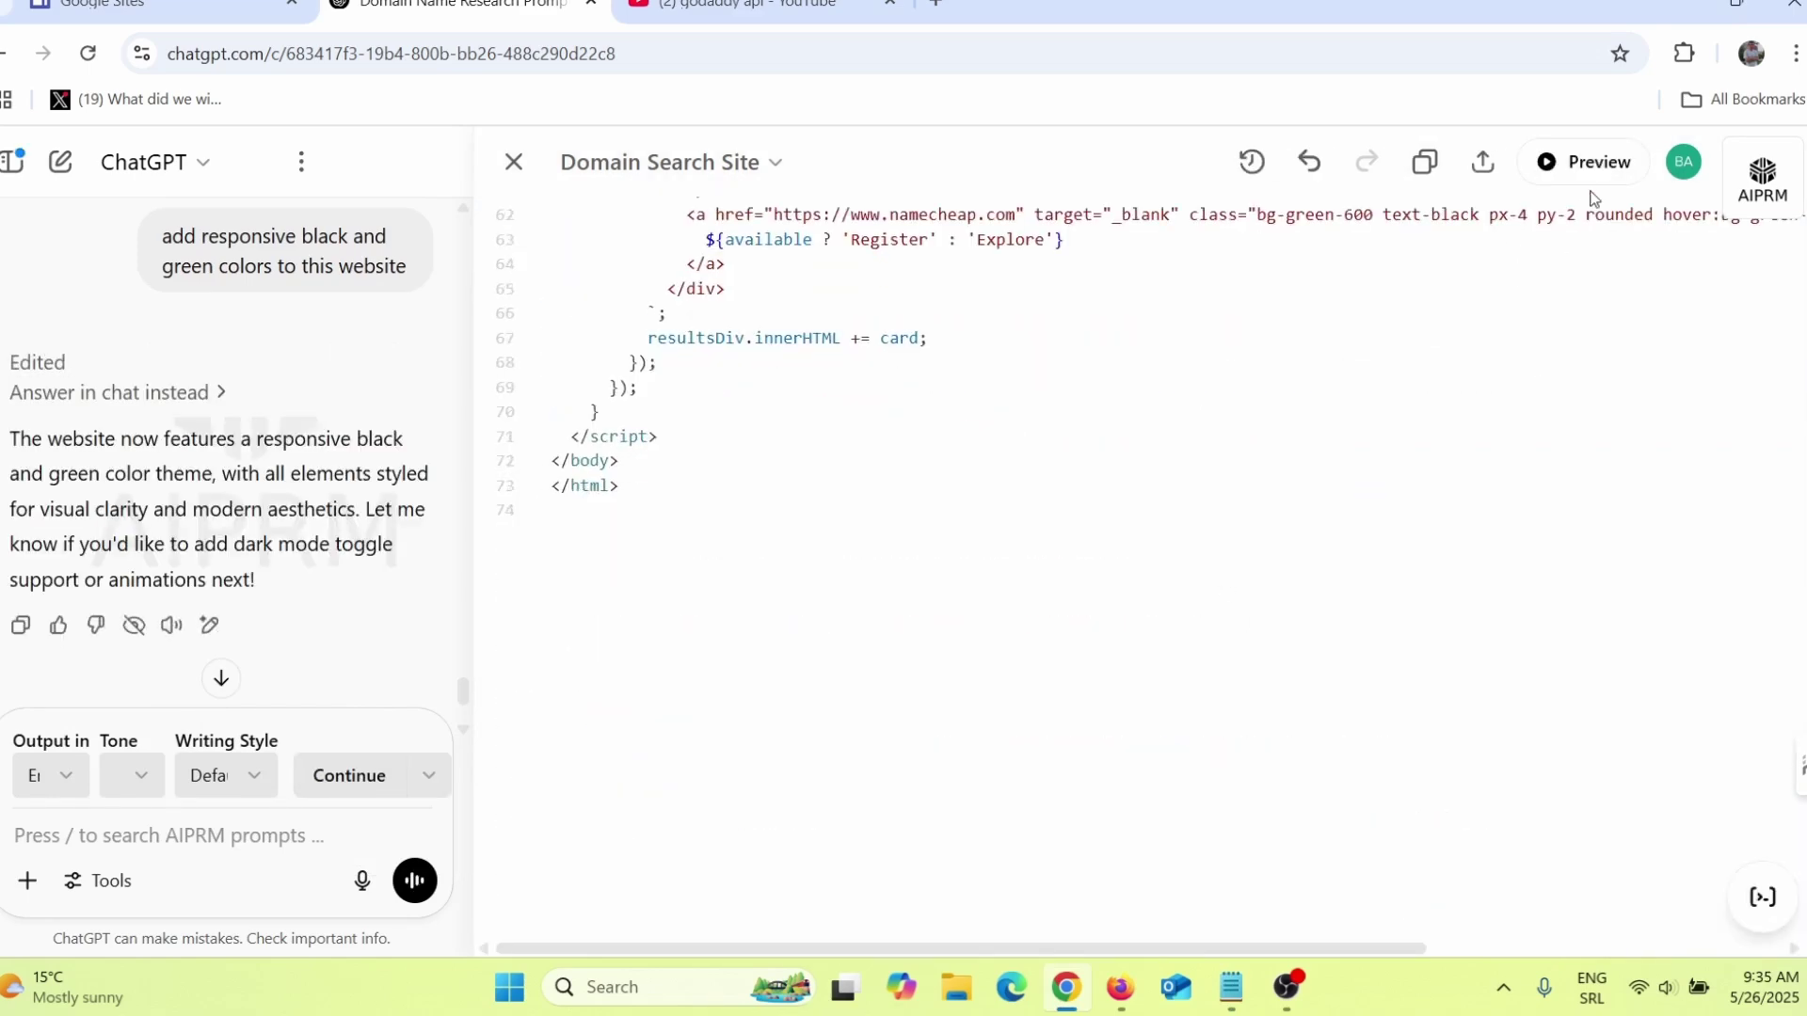
left_click(1596, 171)
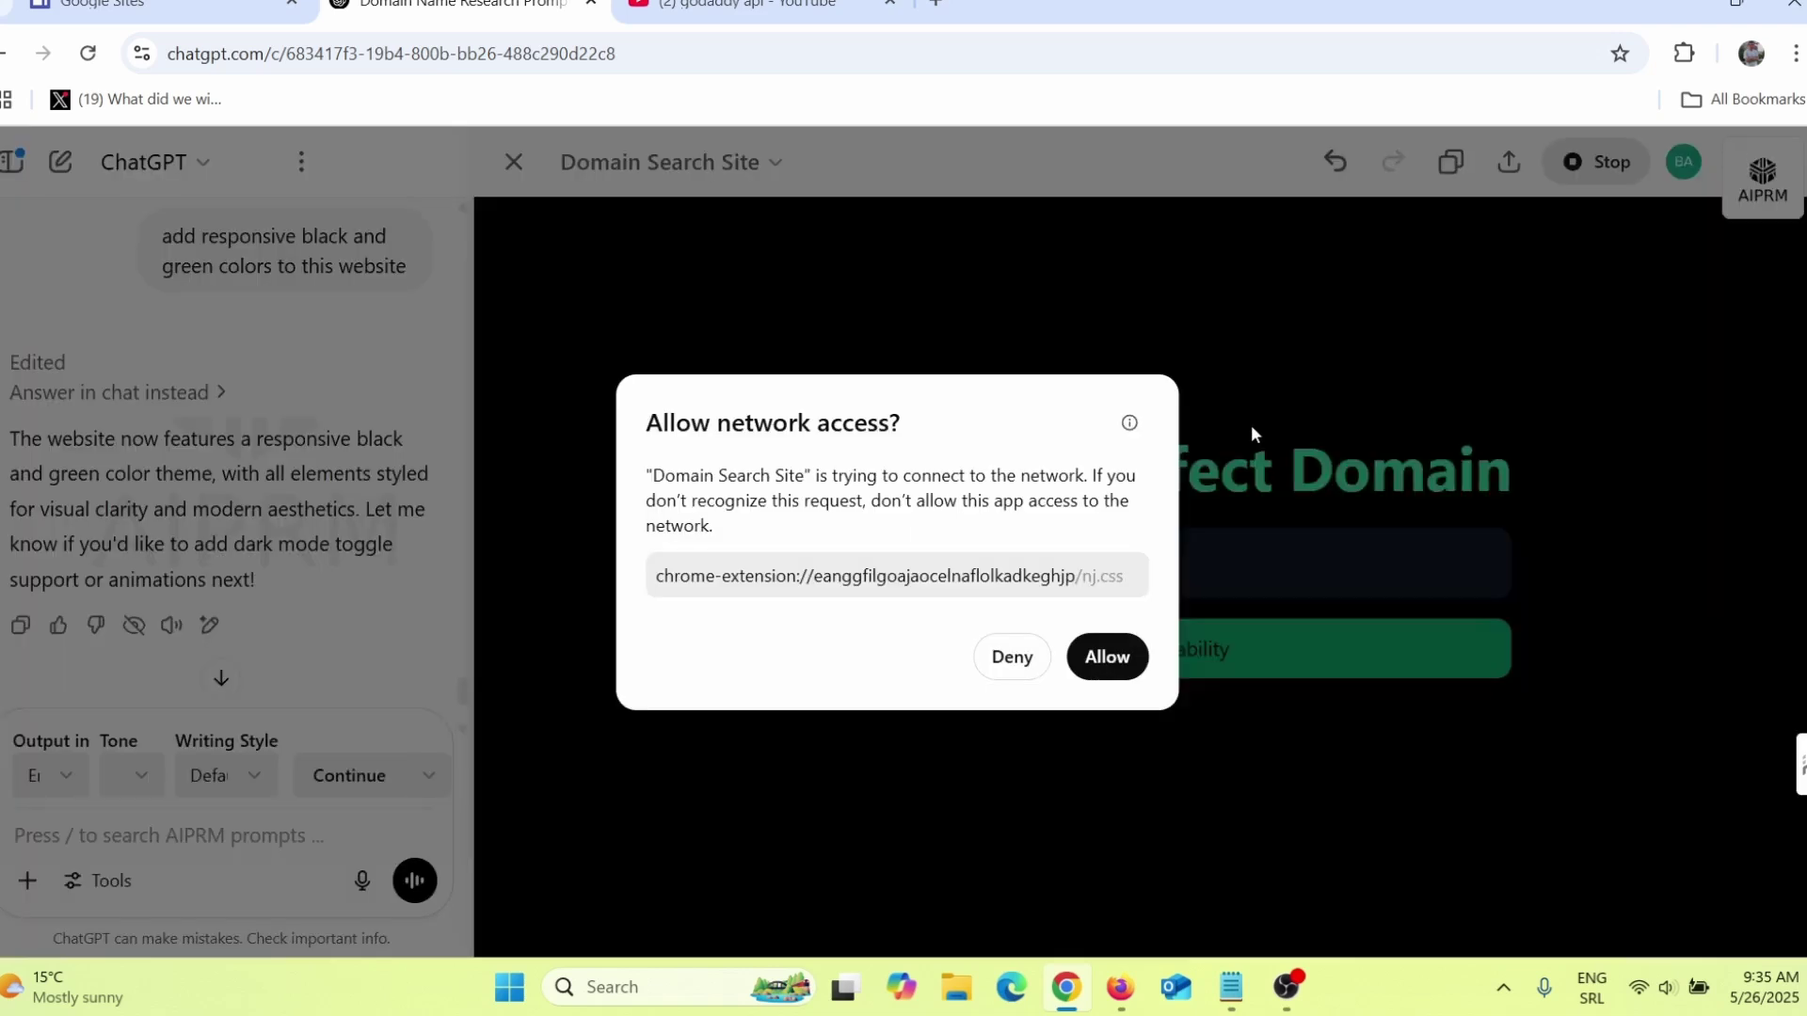
left_click(1007, 657)
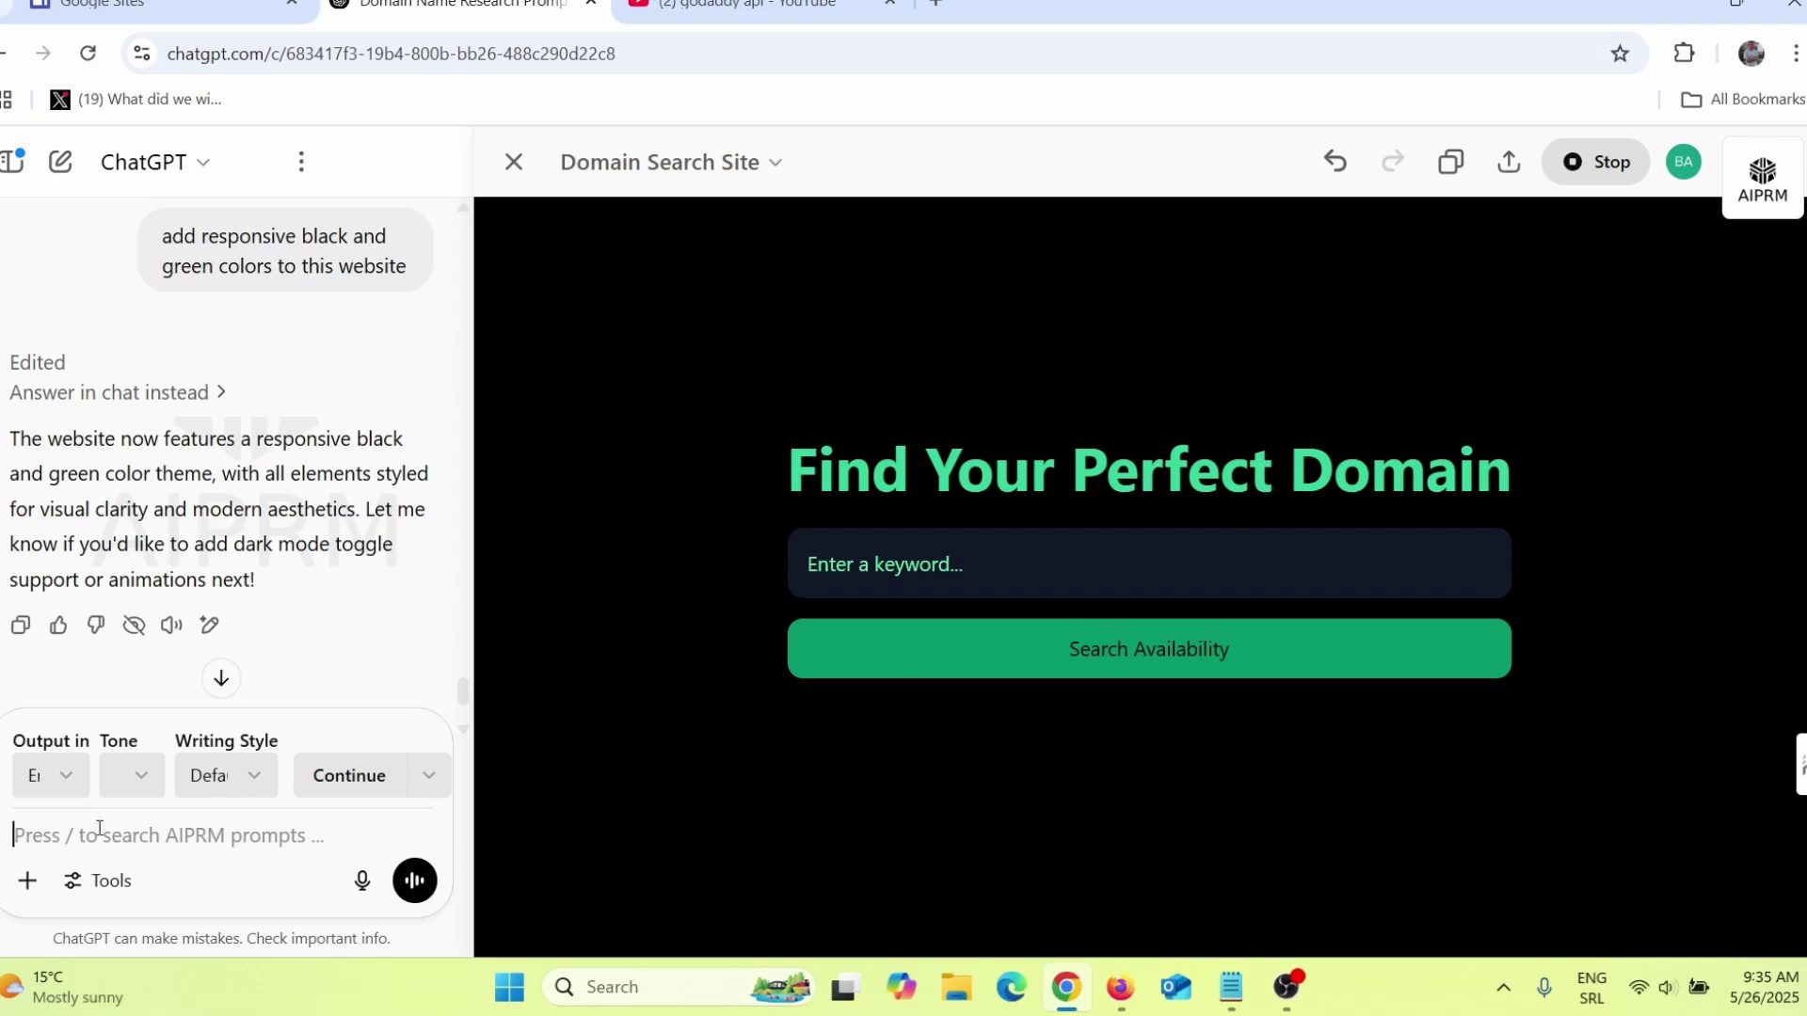
type("add a slightly more complex background to this website")
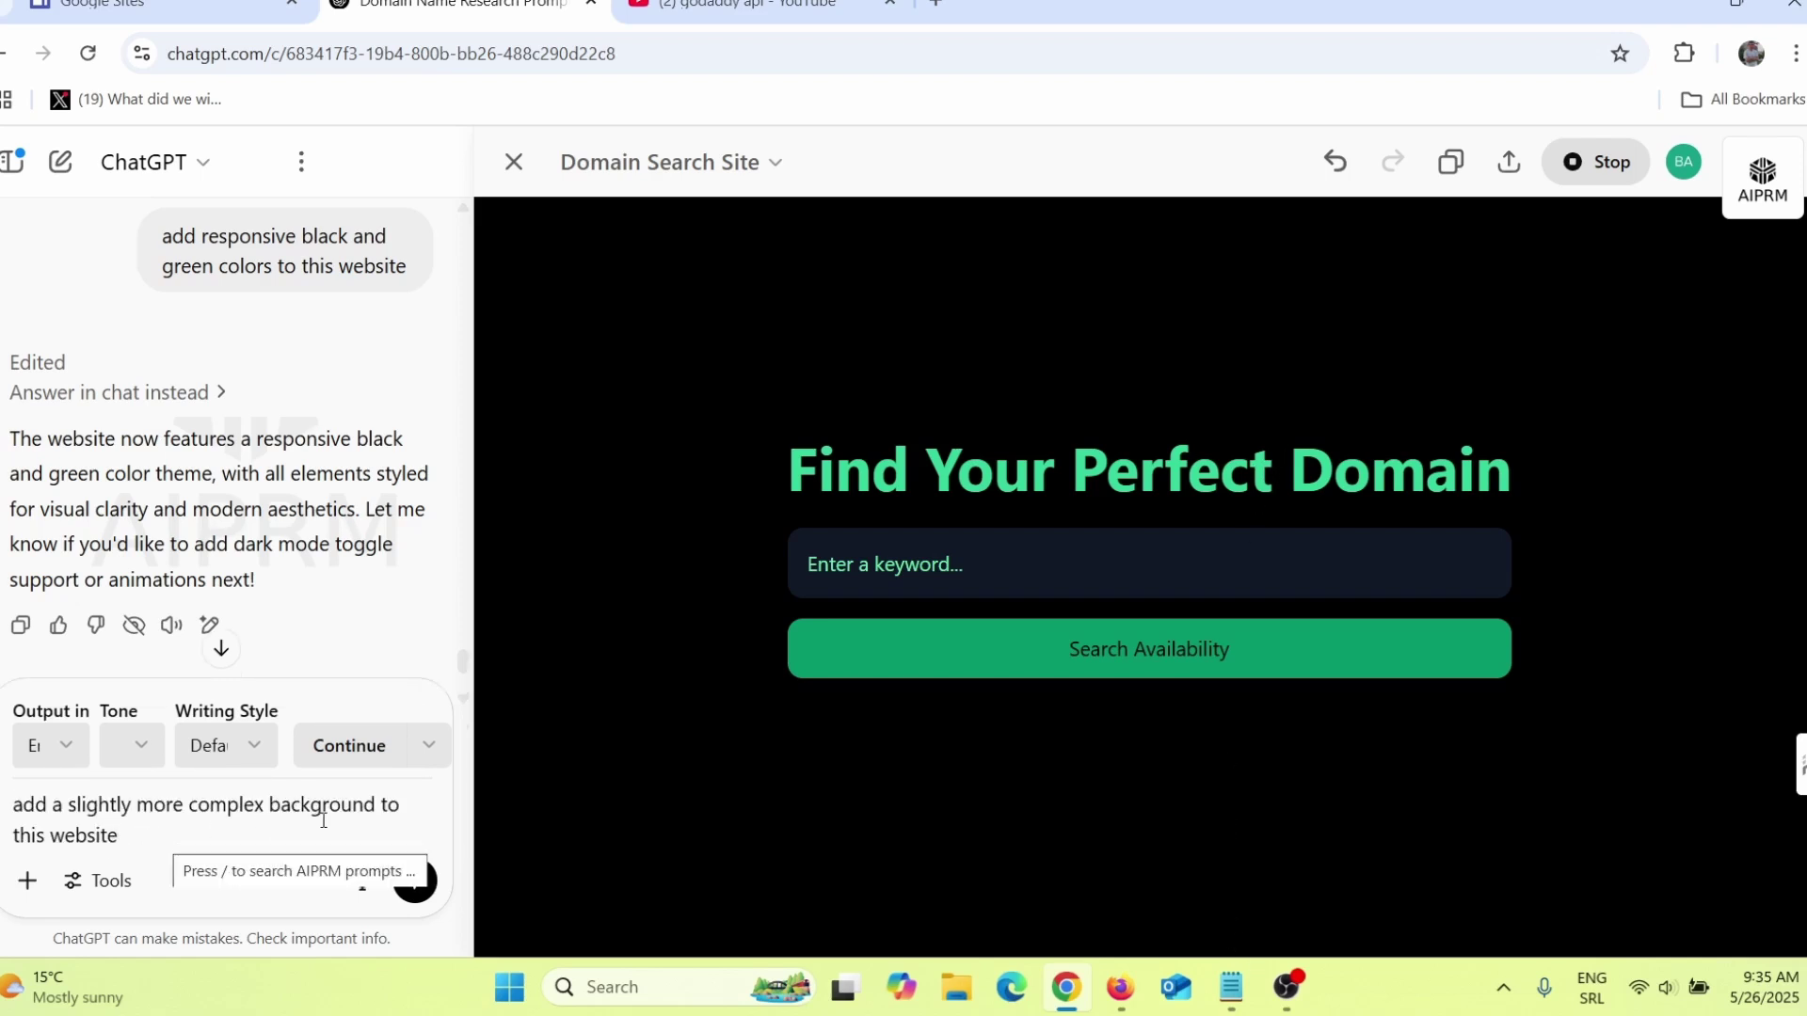
Send the background request and preview the site with its subtle green radial gradient
key("Return")
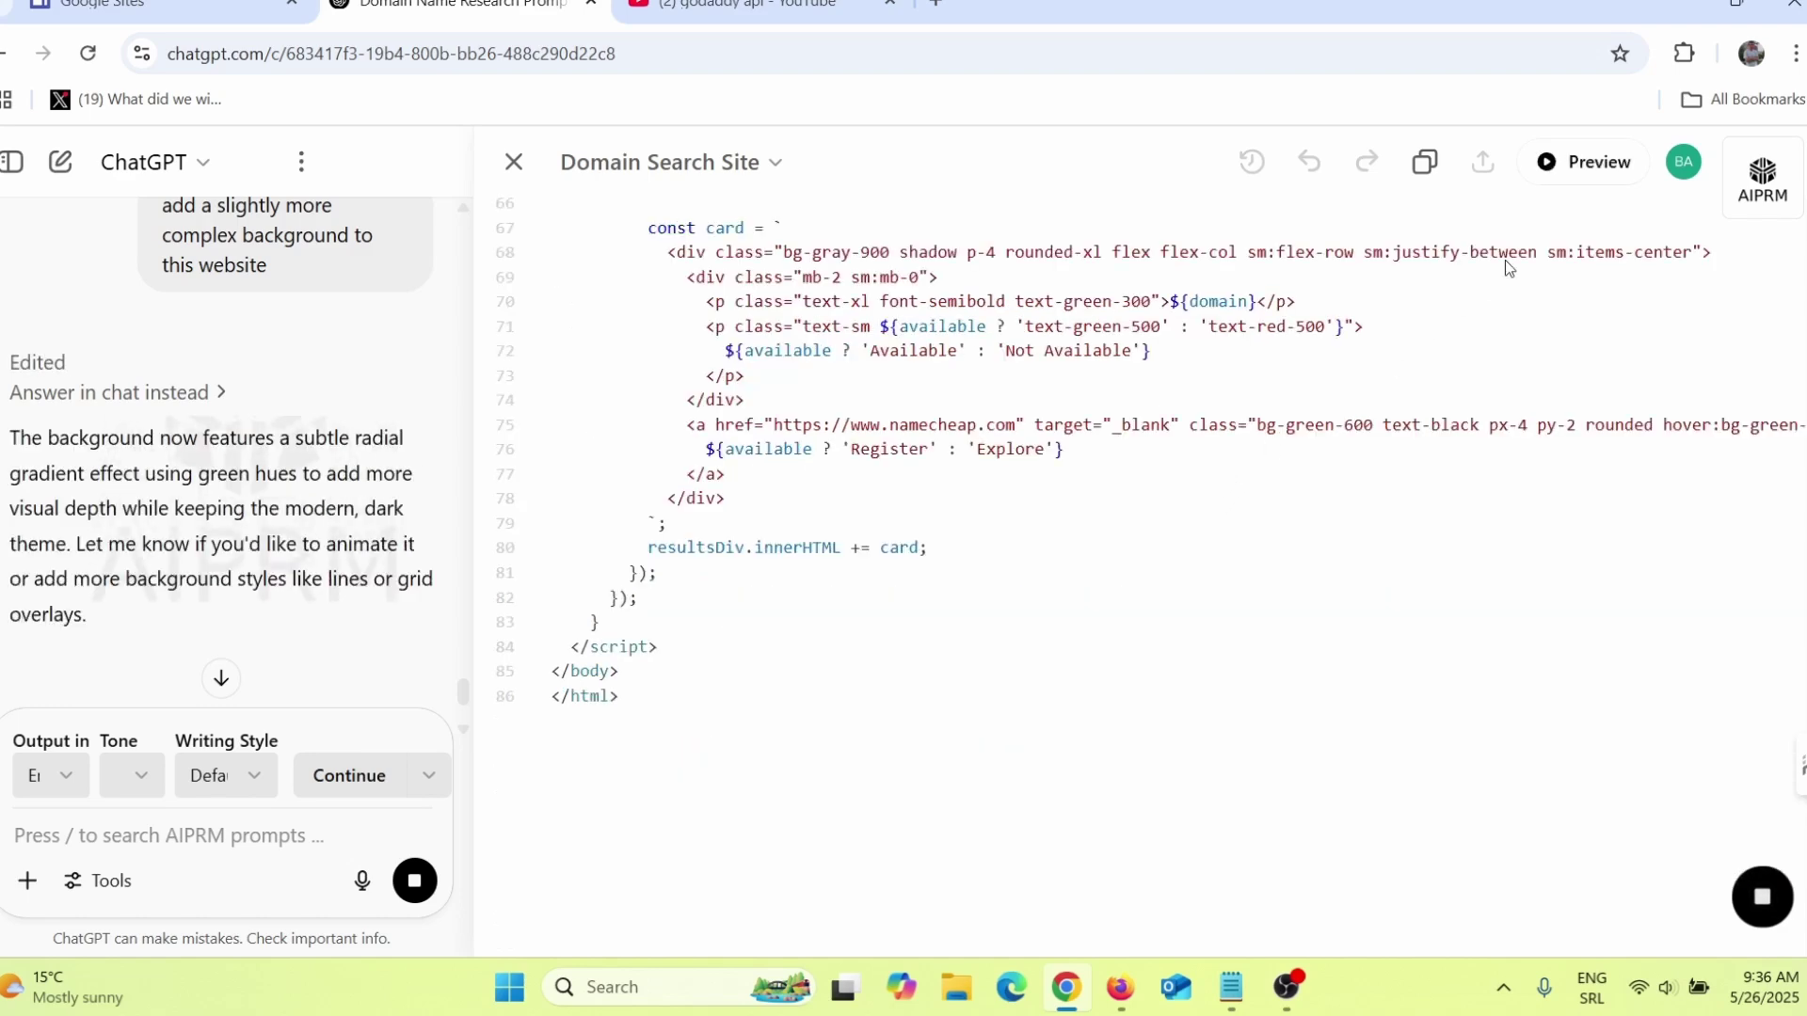
left_click(1576, 177)
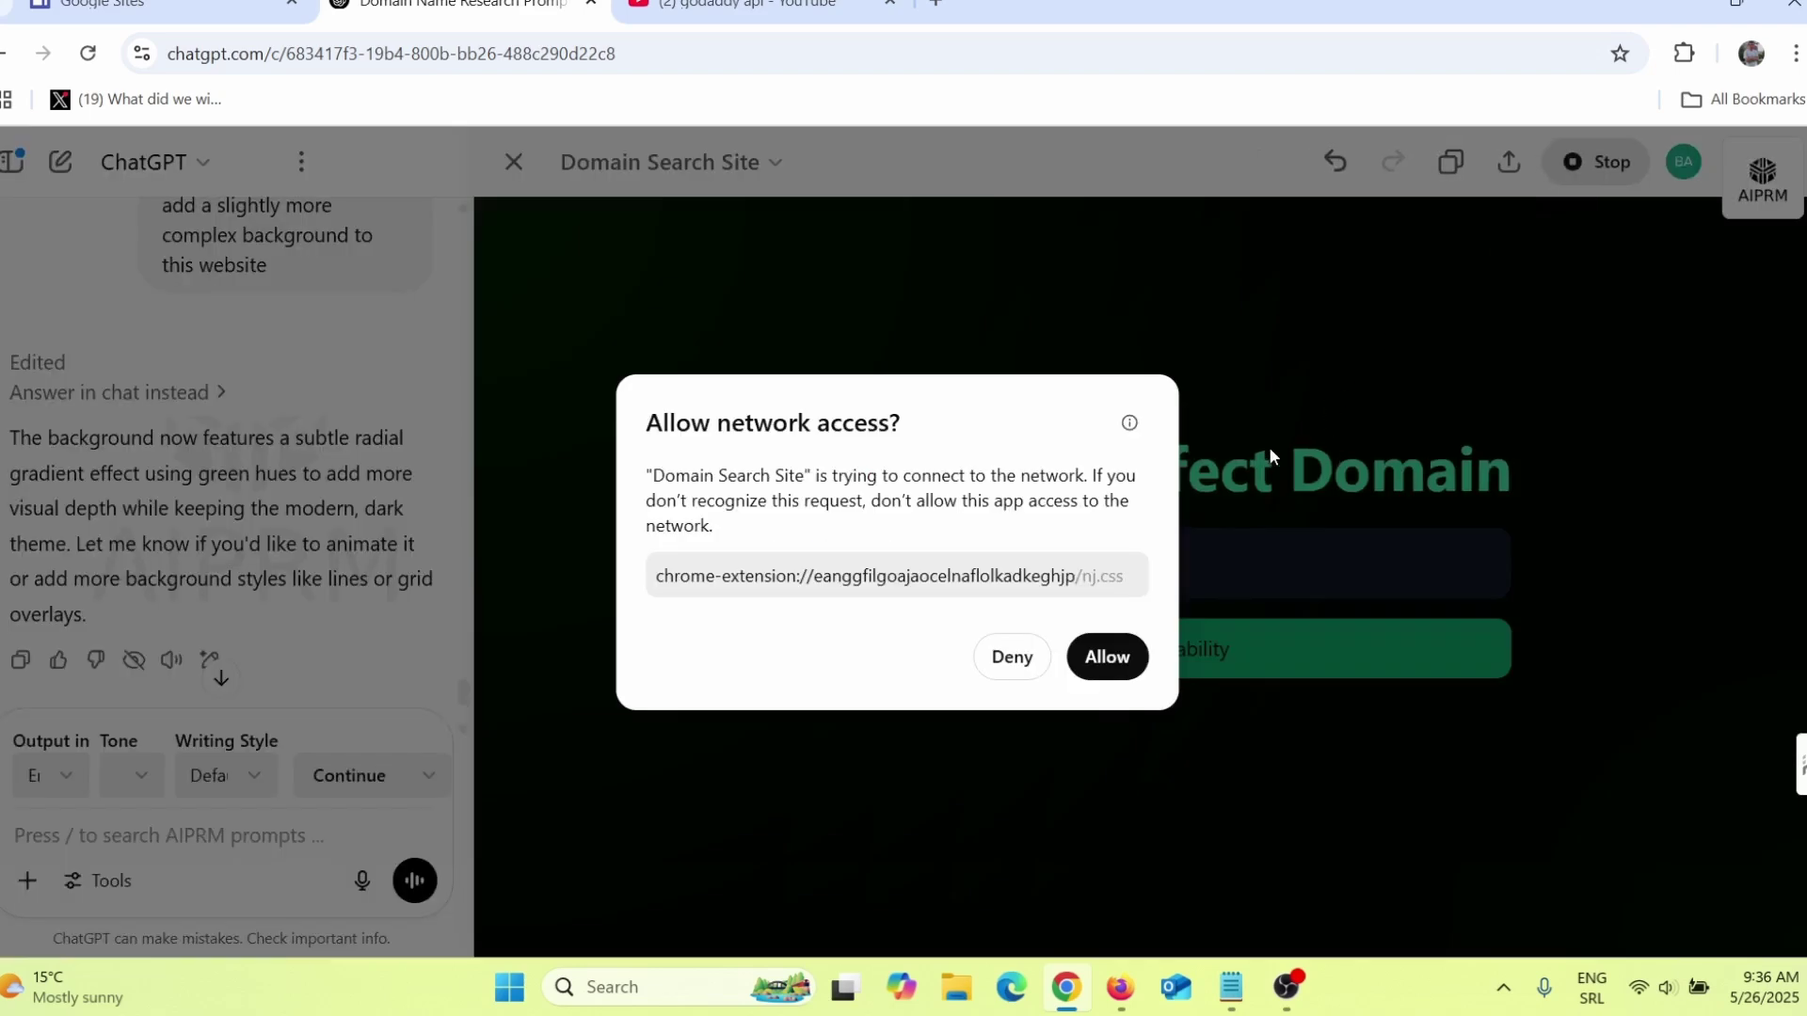
left_click(1032, 656)
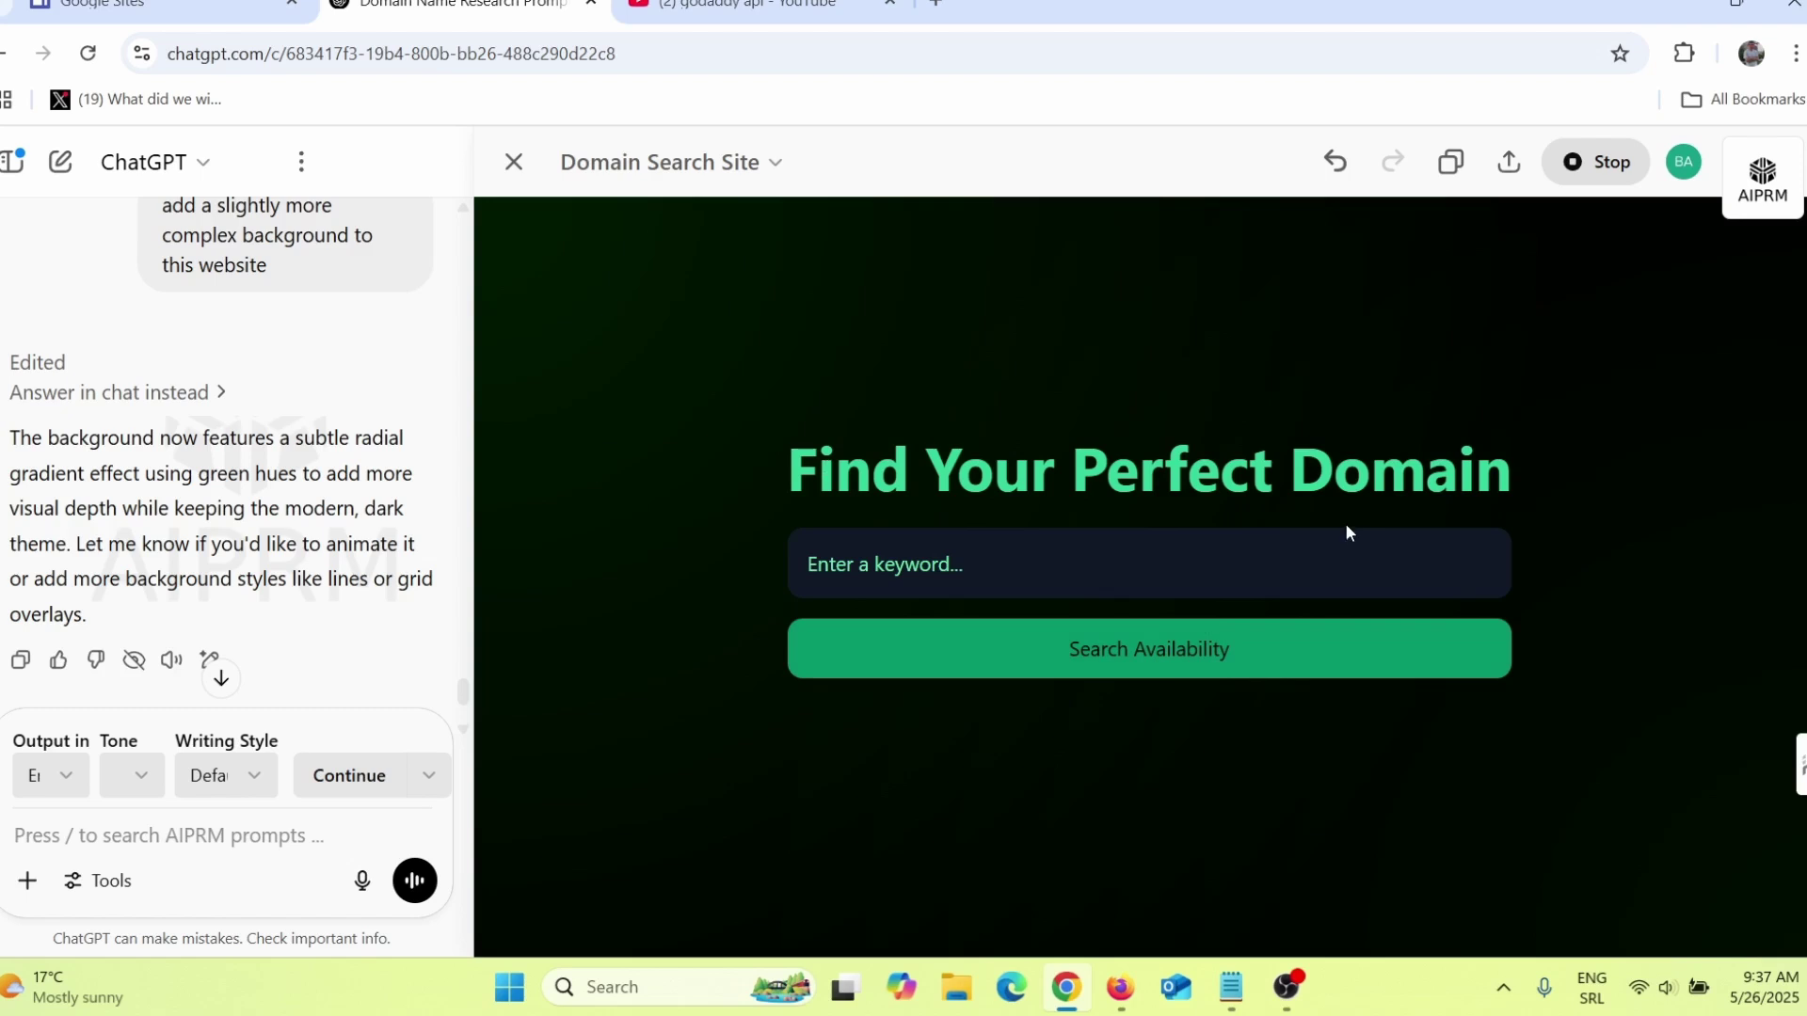
Search the keyword 'dog' on the dark site and highlight the available getdoghub.net result
left_click(1092, 550)
left_click(1016, 638)
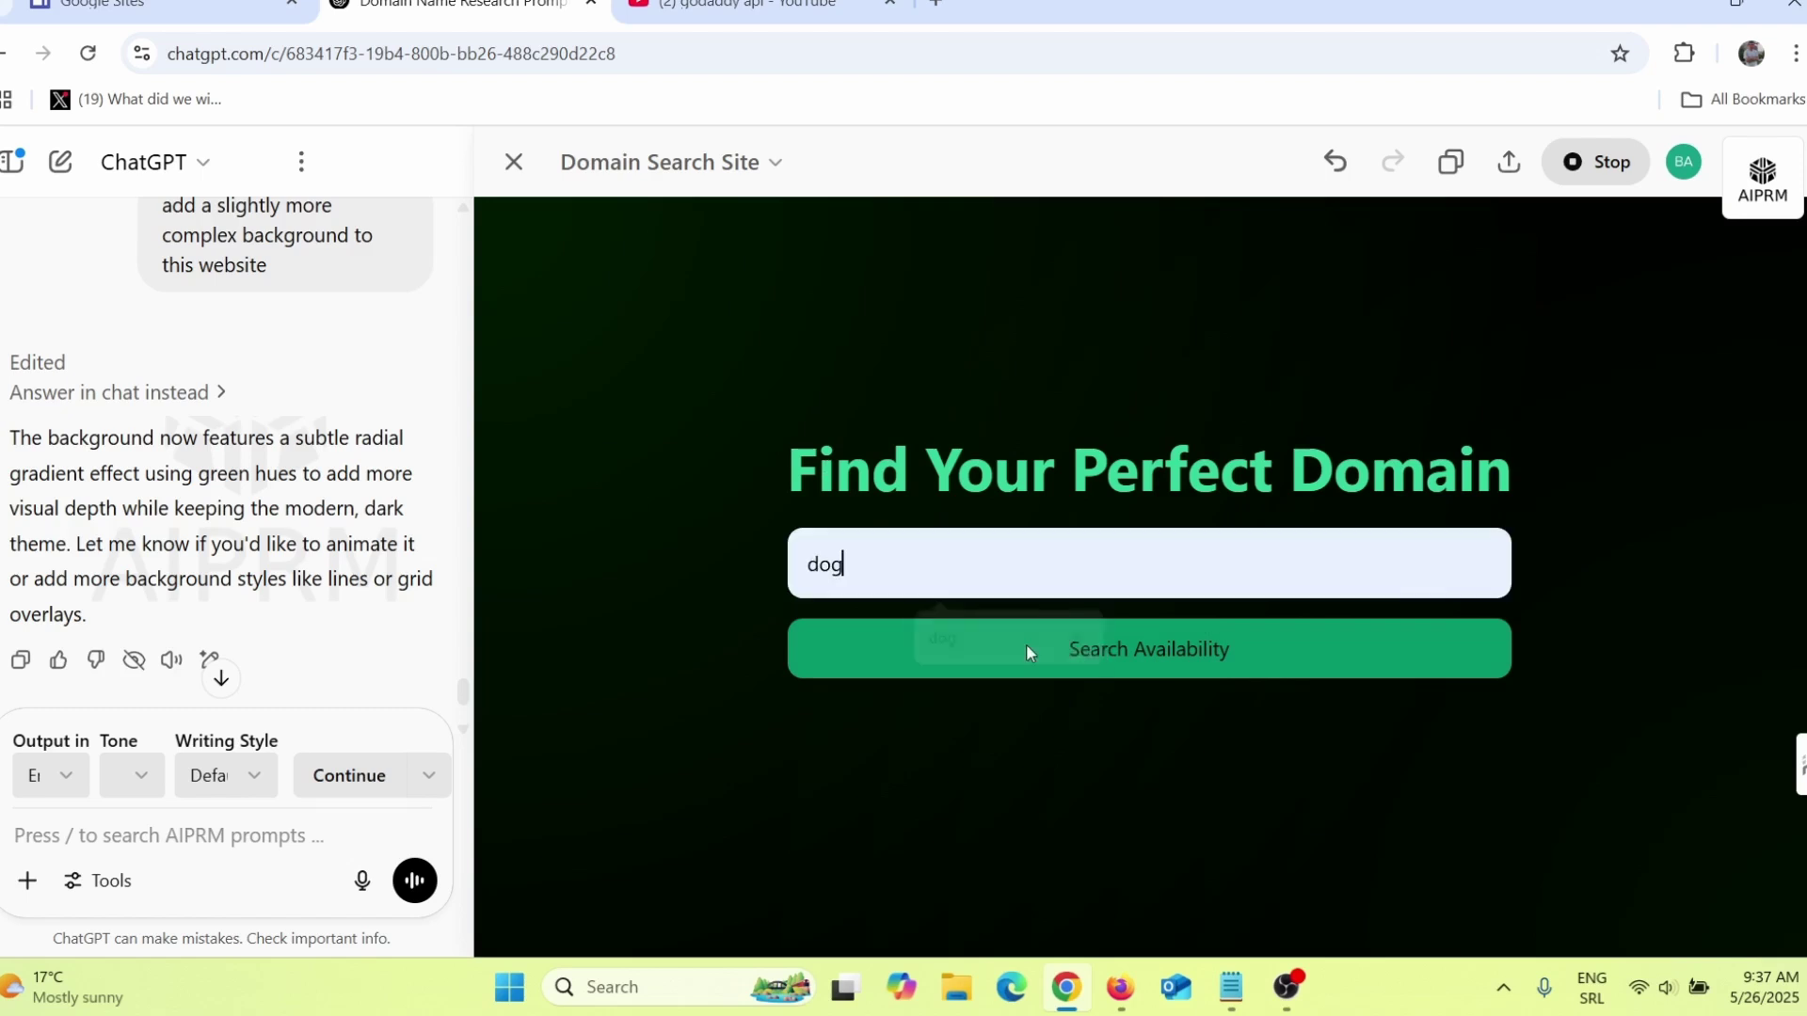
left_click(1129, 649)
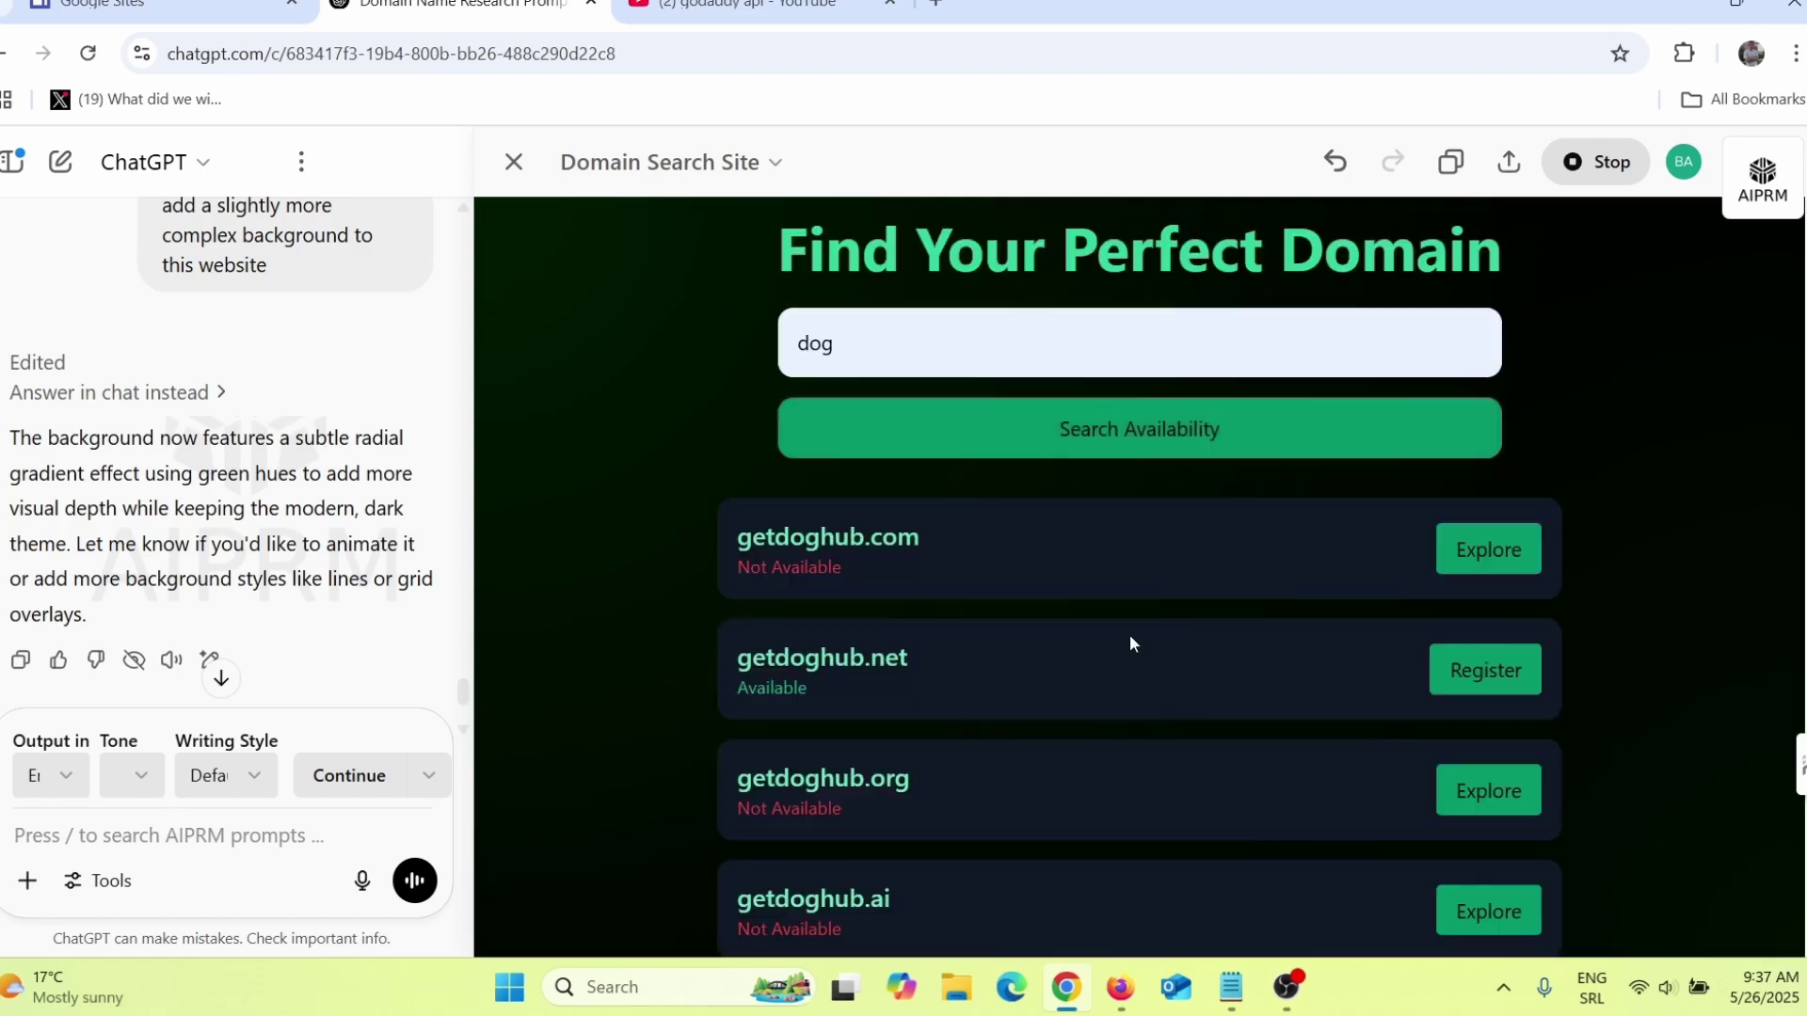
scroll(913, 635, "down", 1)
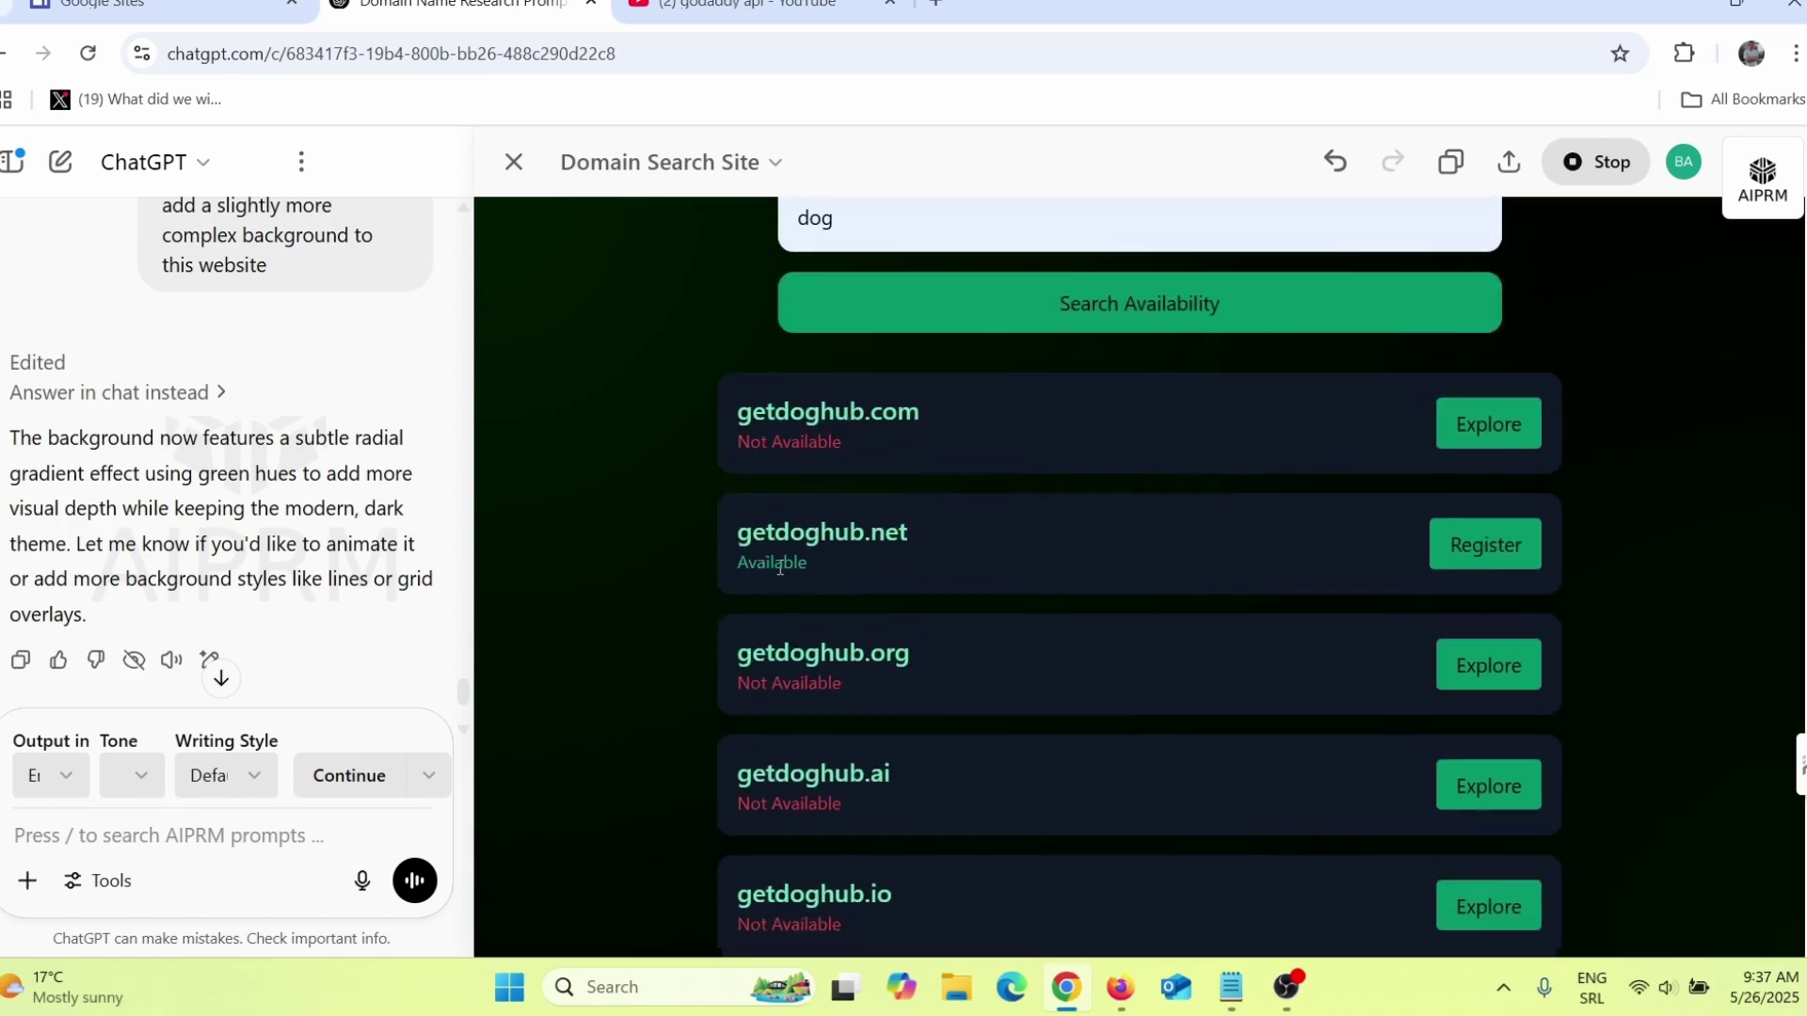
left_click_drag(740, 543, 900, 555)
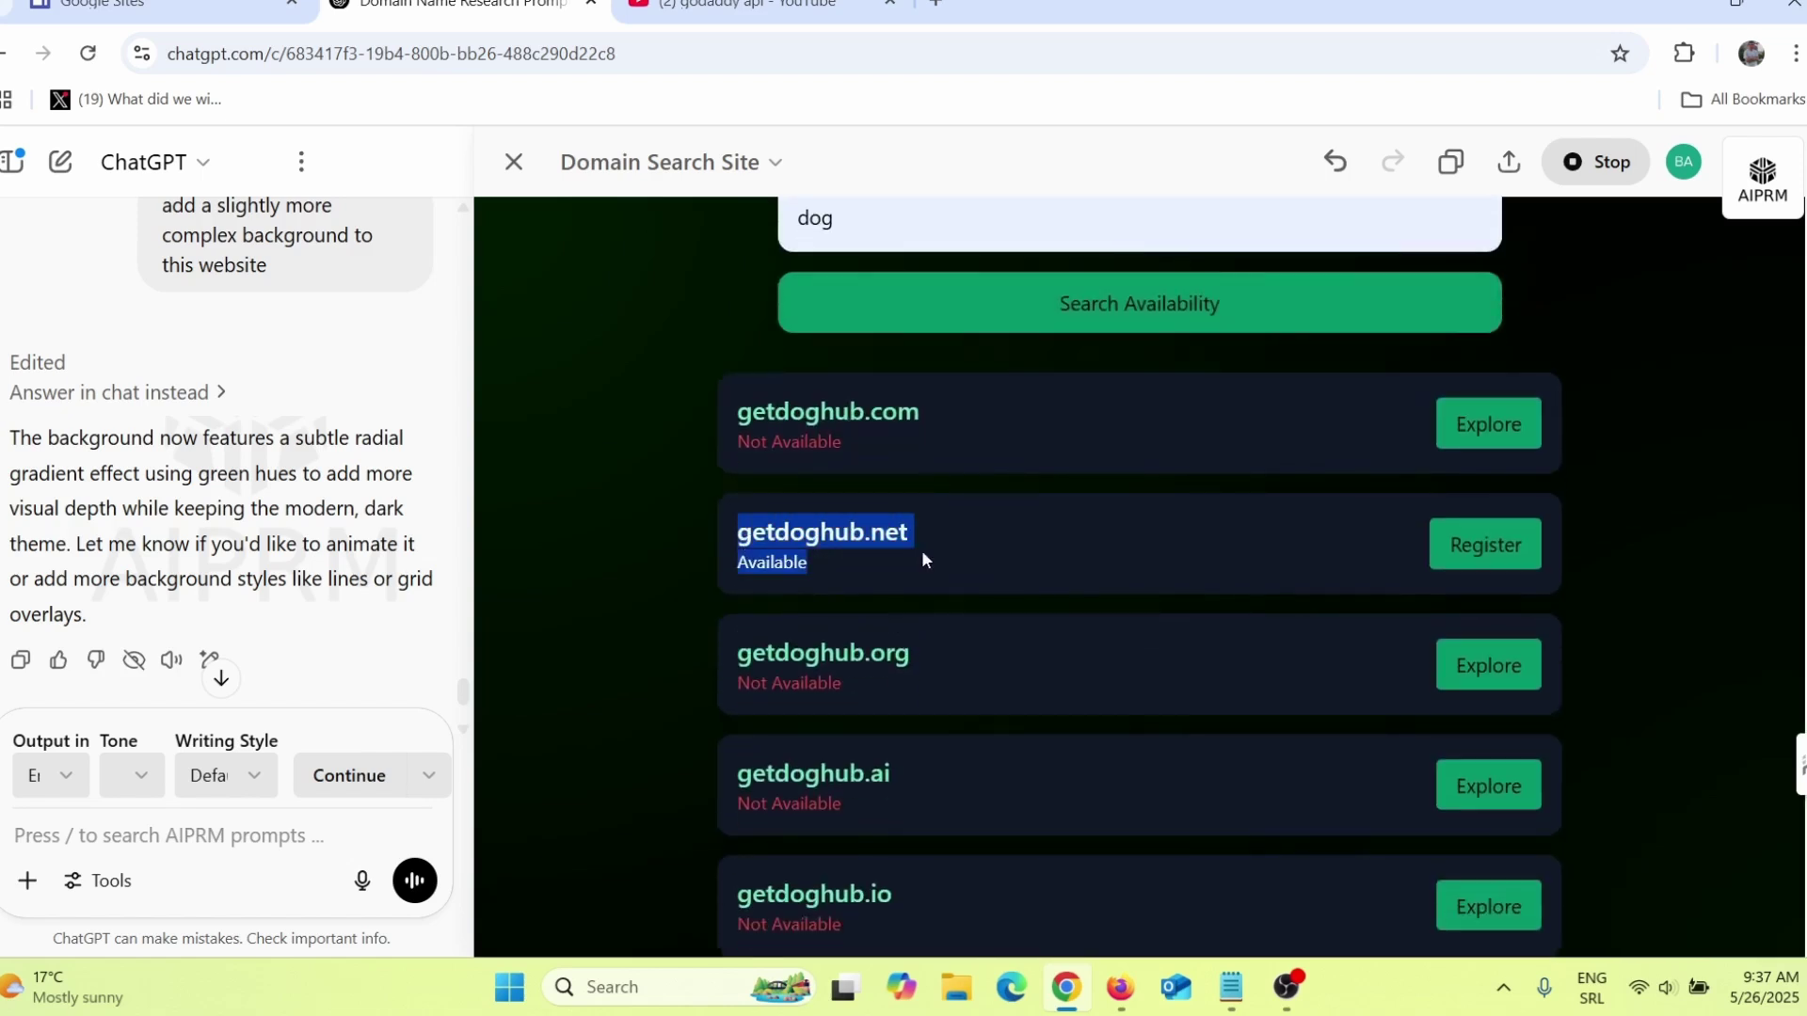